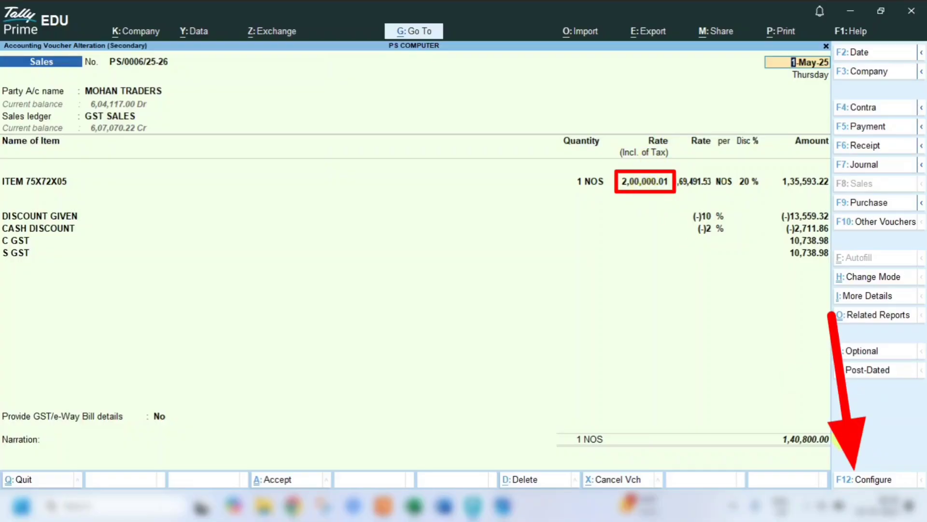
- Check the Provide Rate Inclusive of Tax for Stock Items option in the sales voucher configuration, keep it at Yes and accept the configuration
key(F12)
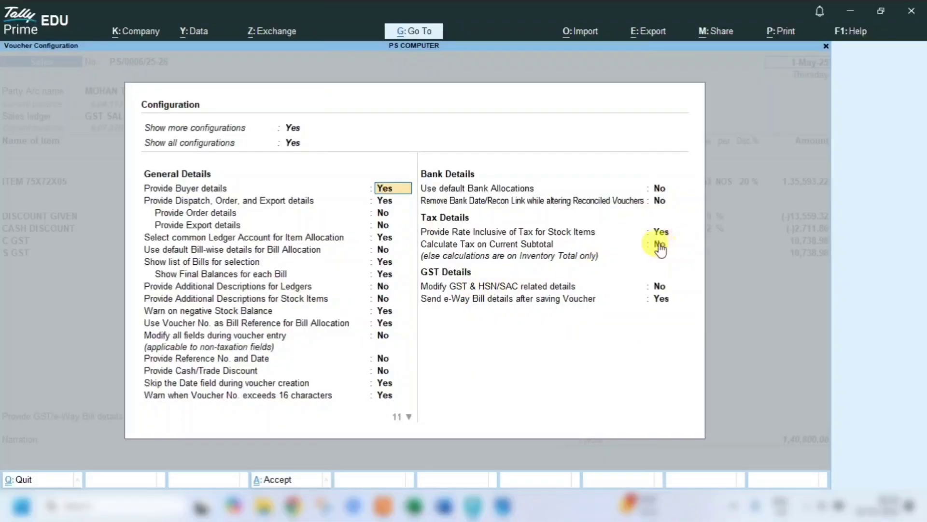
click(664, 232)
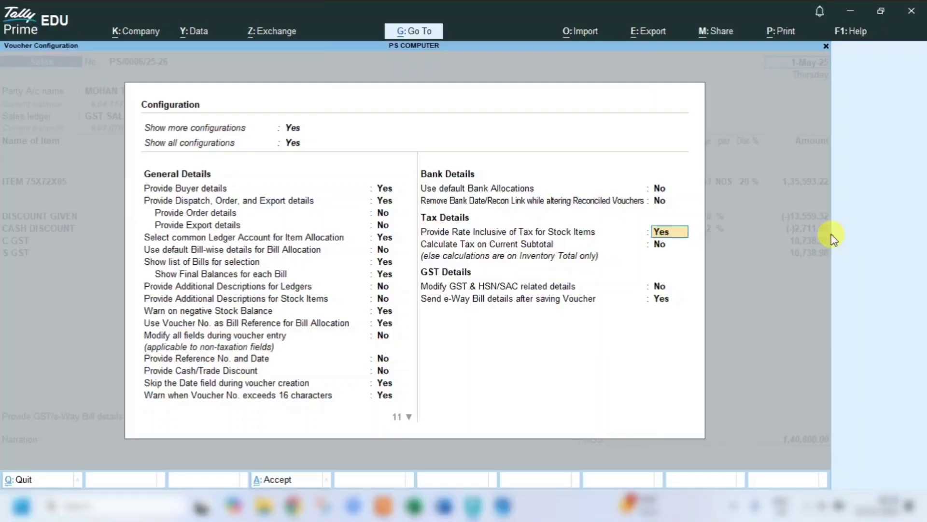
key(ctrl+a)
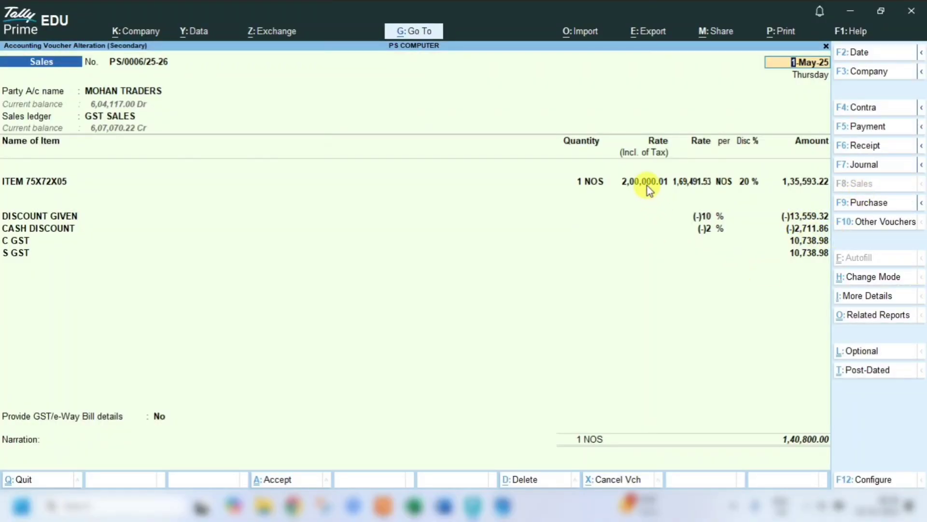
- Review the tax-inclusive rate, basic rate, unit and discount percentage on the ITEM 75X72X05 line without changing them
click(632, 183)
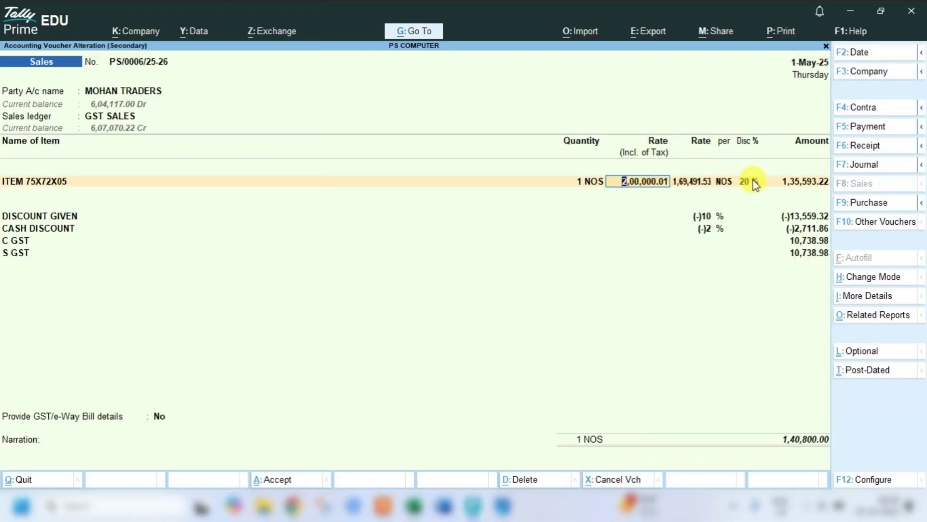
key(Return)
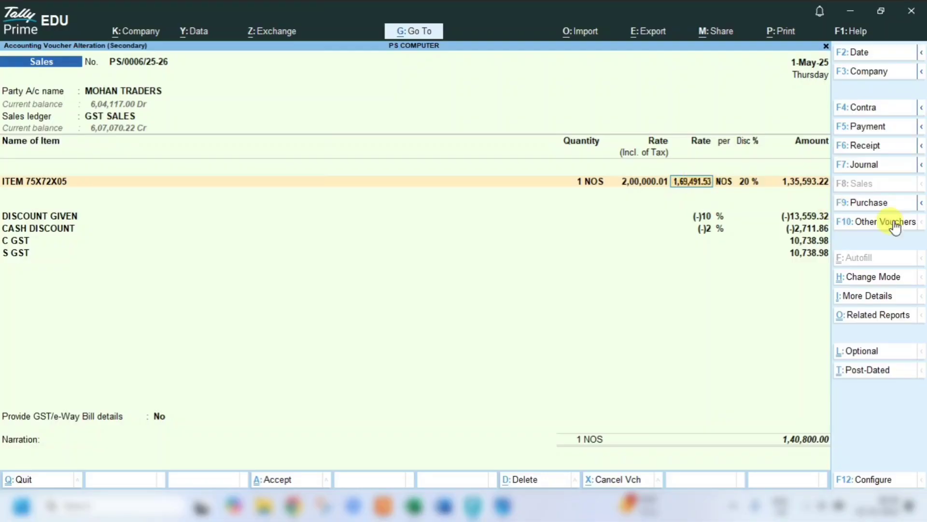
key(Return)
key(Return)
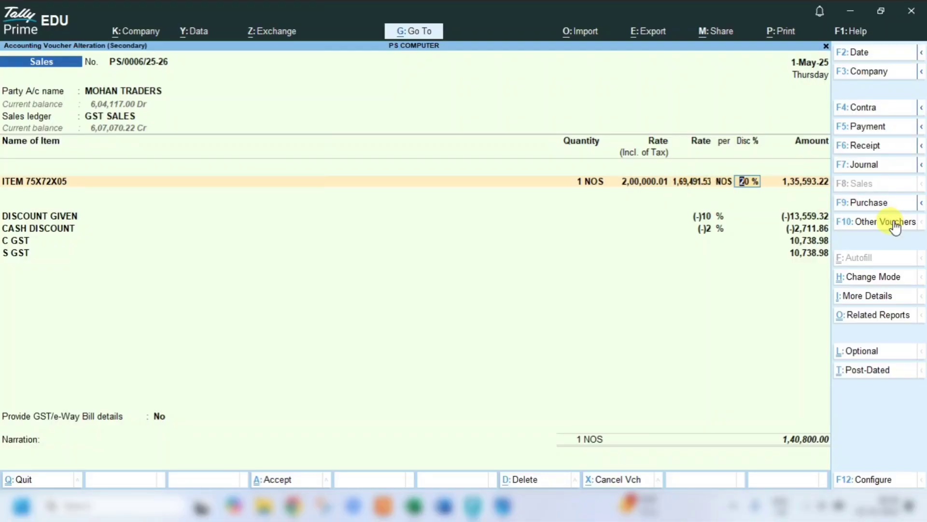
key(Return)
key(Return)
key(Return)
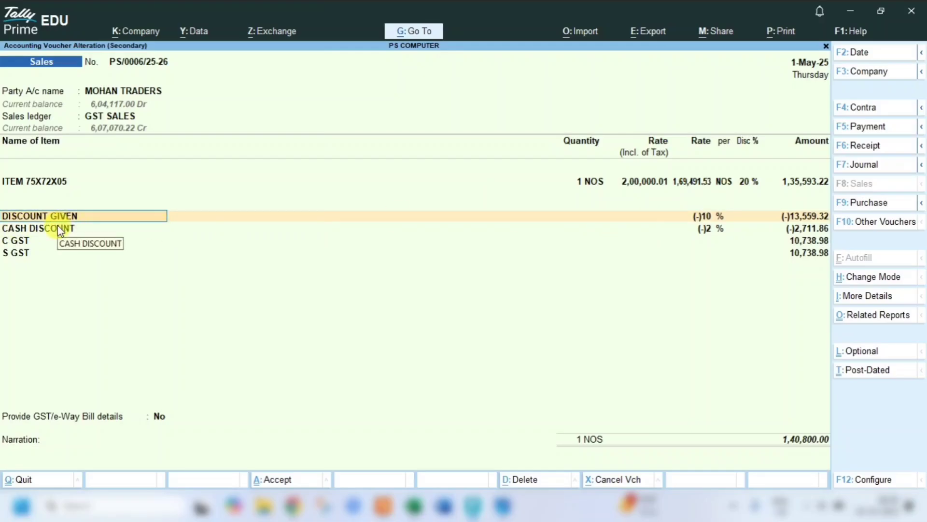
- Inspect the statutory details of the DISCOUNT GIVEN ledger from the voucher, then return without saving changes
key(ctrl)
key(ctrl+Return)
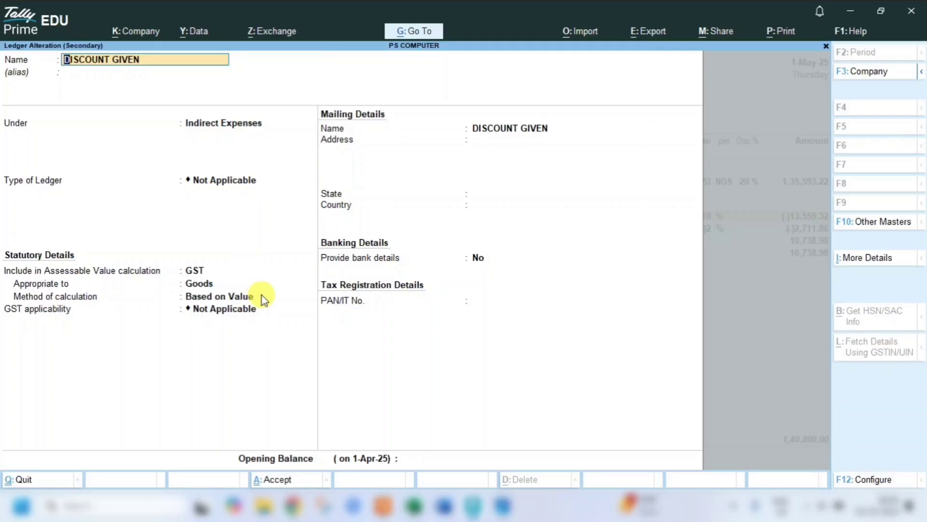
key(Escape)
key(Escape)
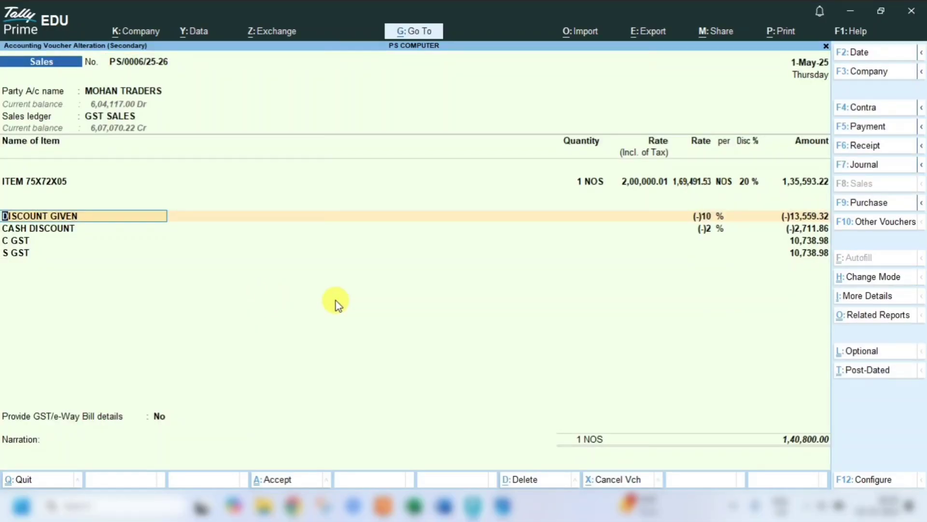
- Review the discount percentage and amount on the DISCOUNT GIVEN line and continue to the CASH DISCOUNT line
key(Return)
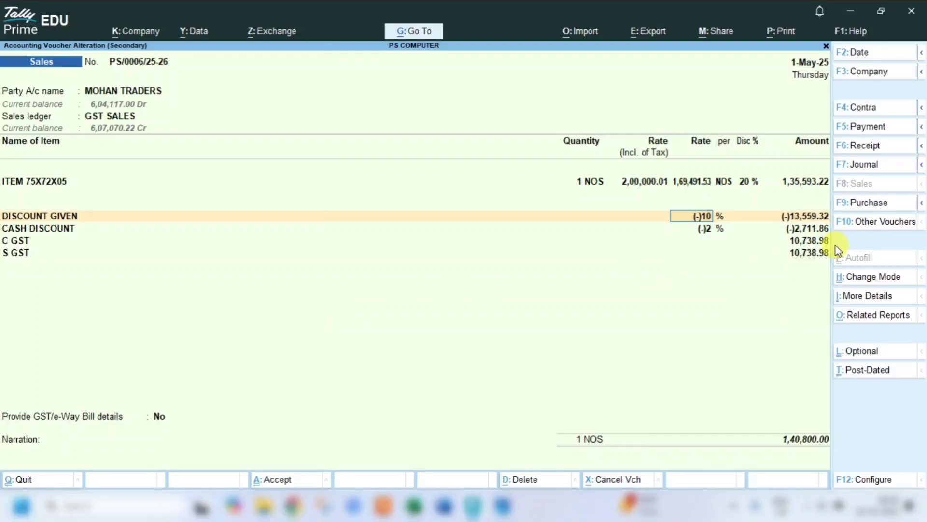
key(Return)
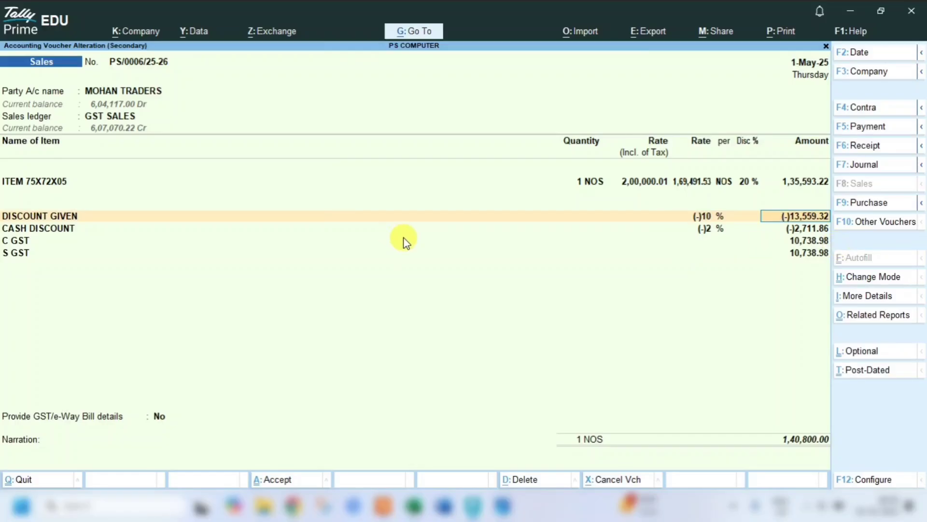
key(Return)
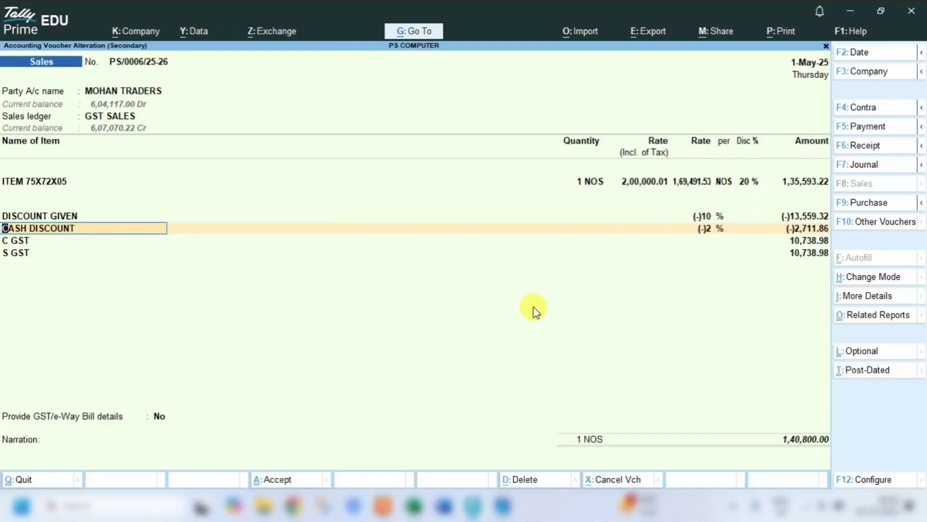
- Inspect the statutory details of the CASH DISCOUNT ledger, quit it without saving and continue to its percentage in the voucher
key(ctrl+Return)
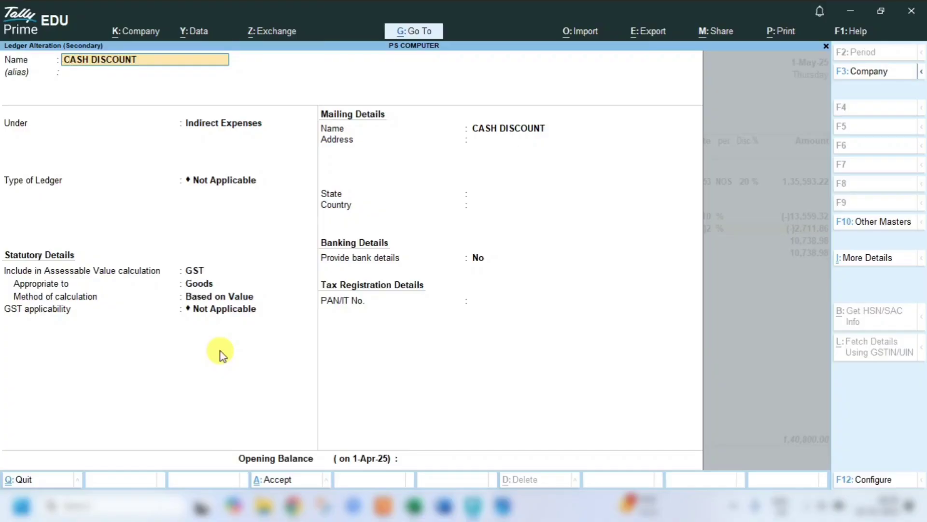
key(BackSpace)
key(Escape)
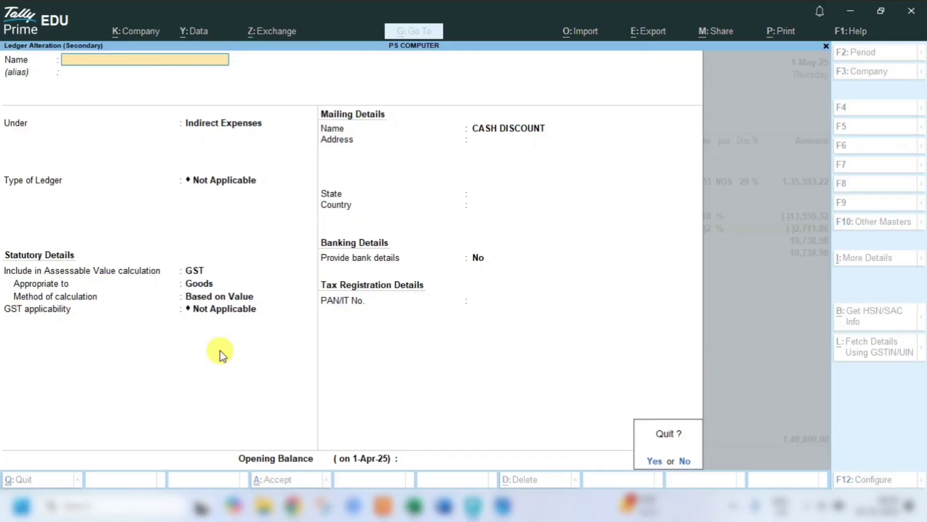
key(Return)
key(Return)
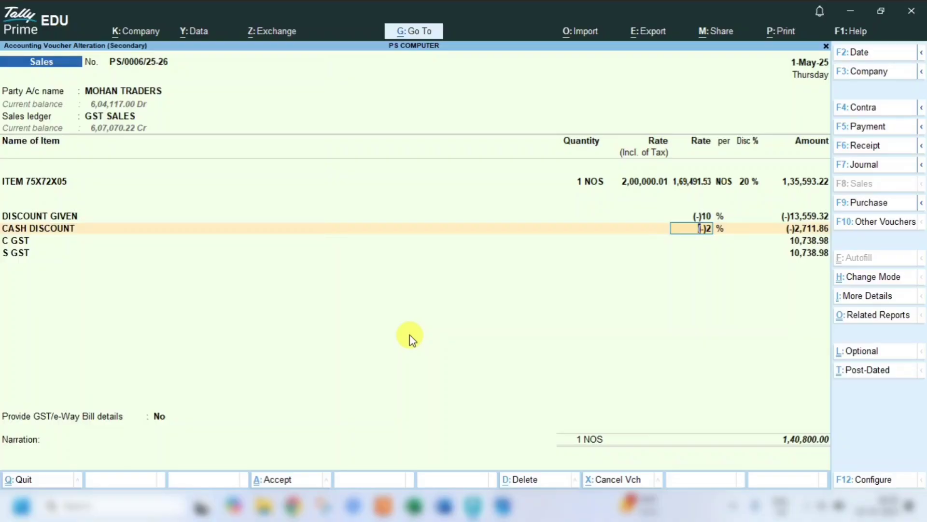
- Pass through the remaining discount and tax lines and examine the voucher's detailed GST - Tax Analysis report
key(Return)
key(Return)
key(Return)
key(Return)
key(Return)
key(Return)
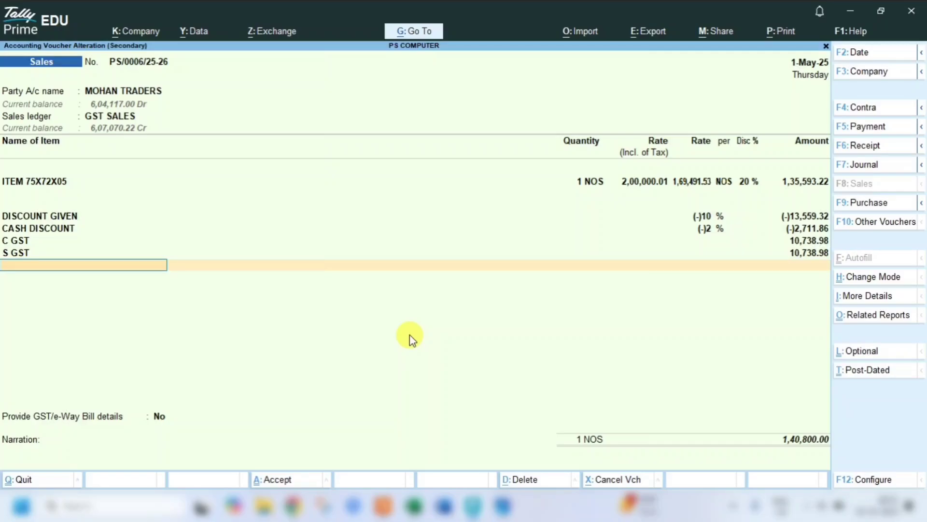
click(864, 319)
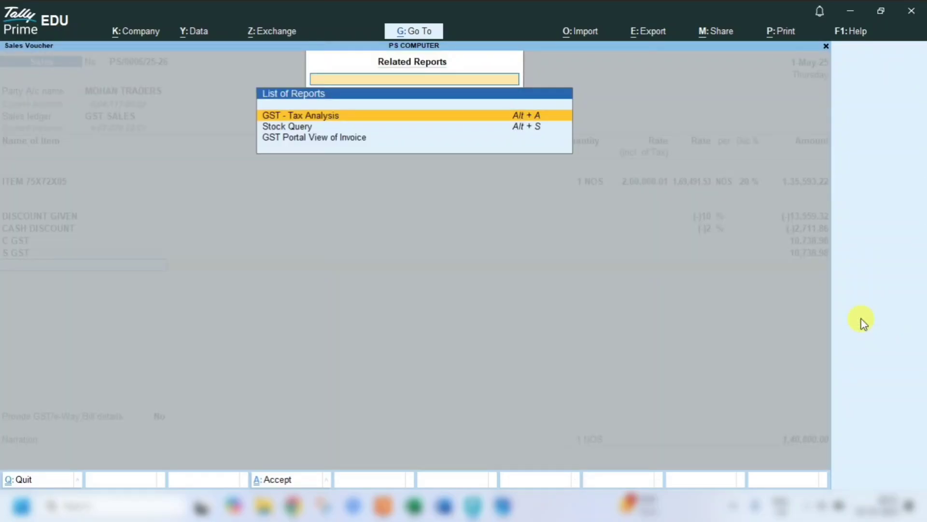
key(Return)
key(alt+F1)
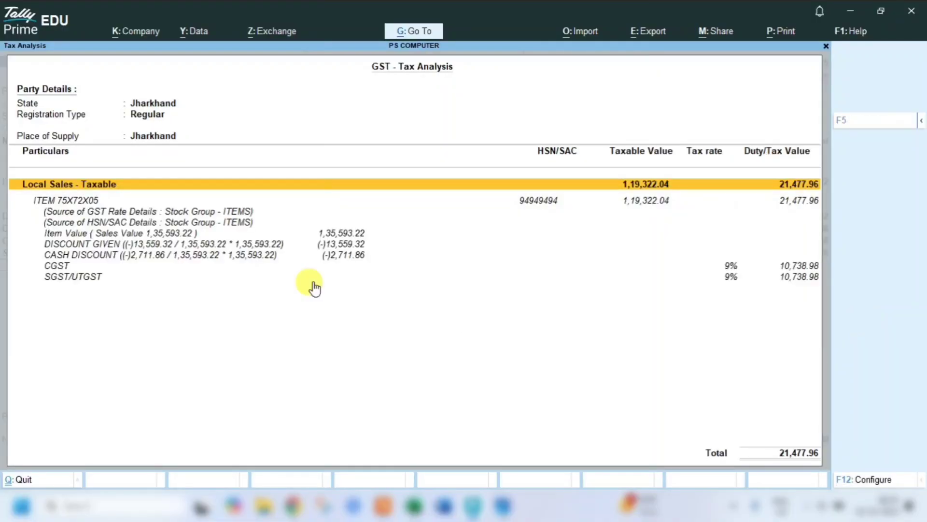
key(Escape)
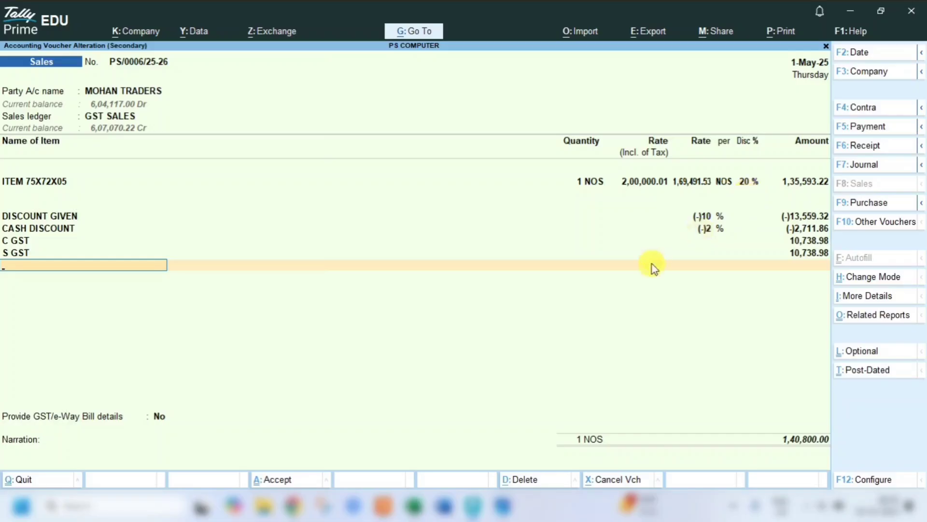
- Review the second MOHAN TRADERS sales voucher from the Day Book, leave it unchanged, and compare the debit amounts of both vouchers
key(Escape)
key(y)
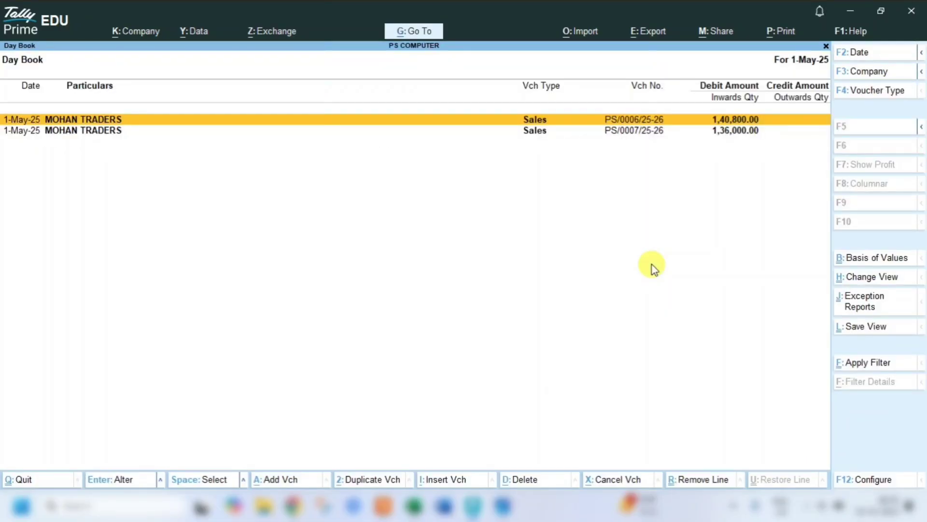
key(Down)
key(Return)
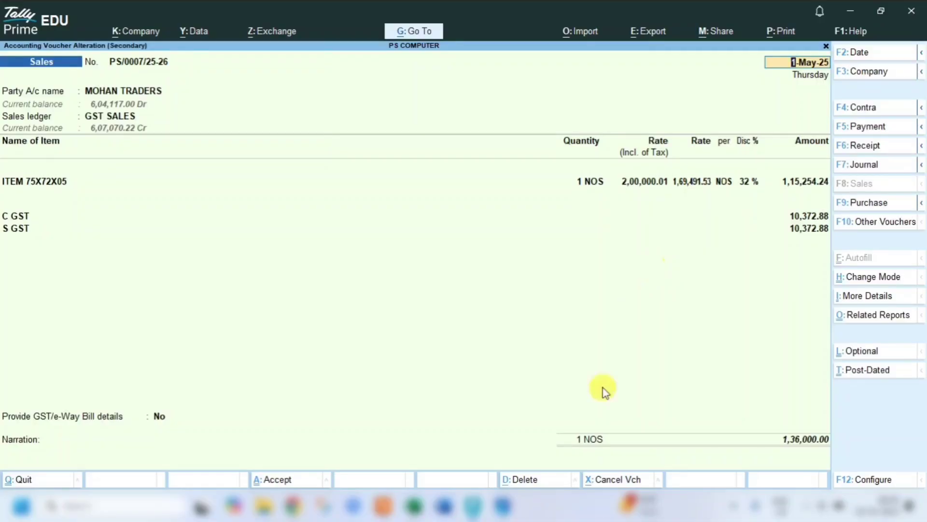
mouse_move(462, 514)
key(Escape)
key(Return)
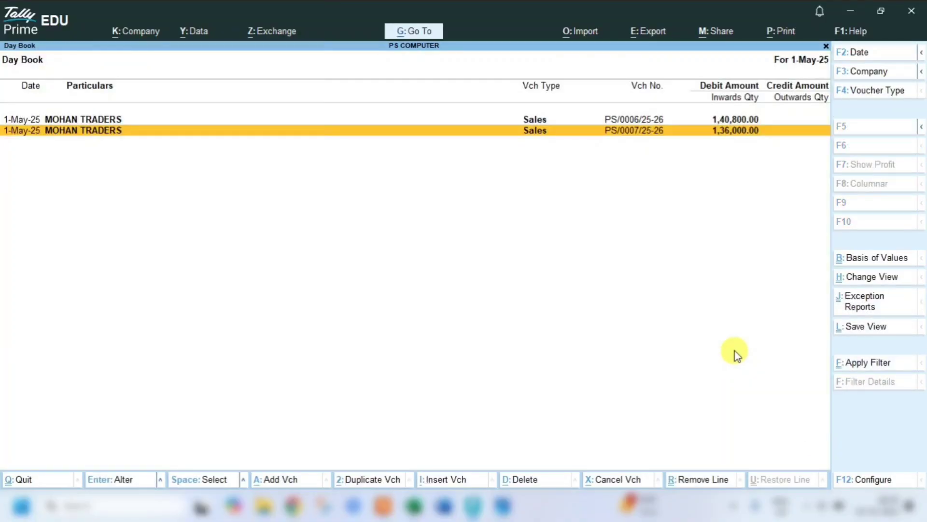
click(716, 121)
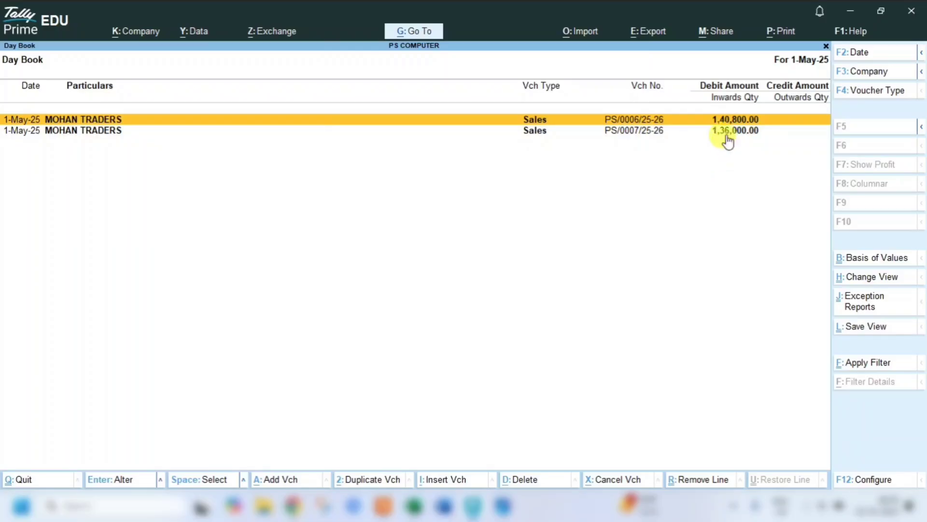
click(728, 133)
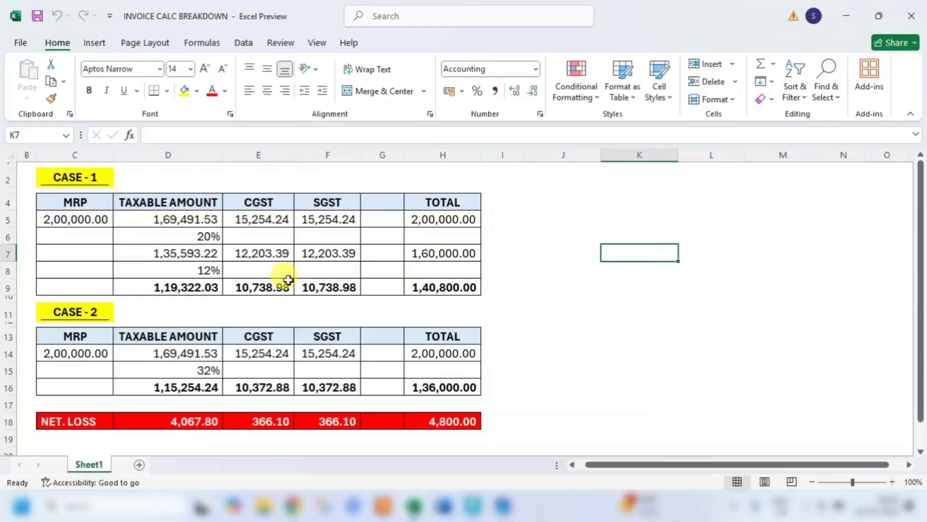
- In the INVOICE CALC BREAKDOWN workbook in Excel, clear the calculated cells D5:H9 of Case 1 and D14:H16 of Case 2
click(59, 221)
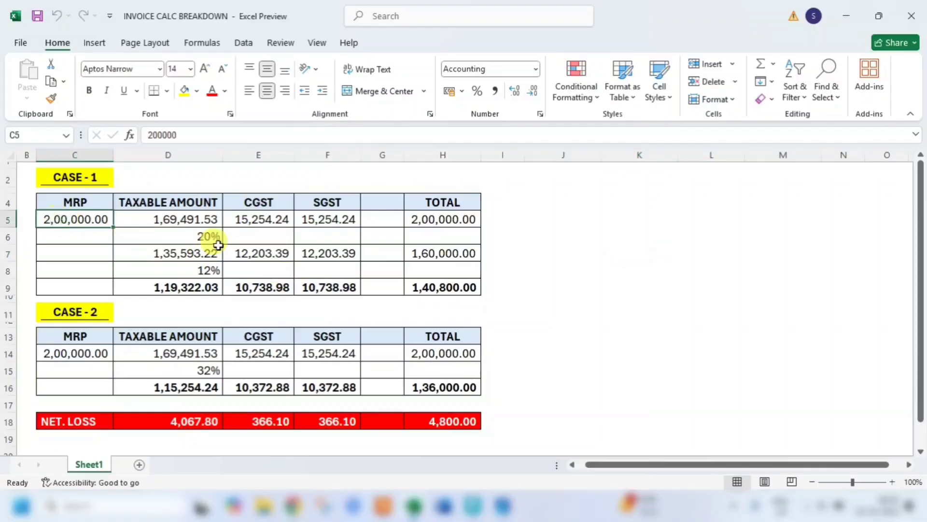
drag(184, 220, 459, 288)
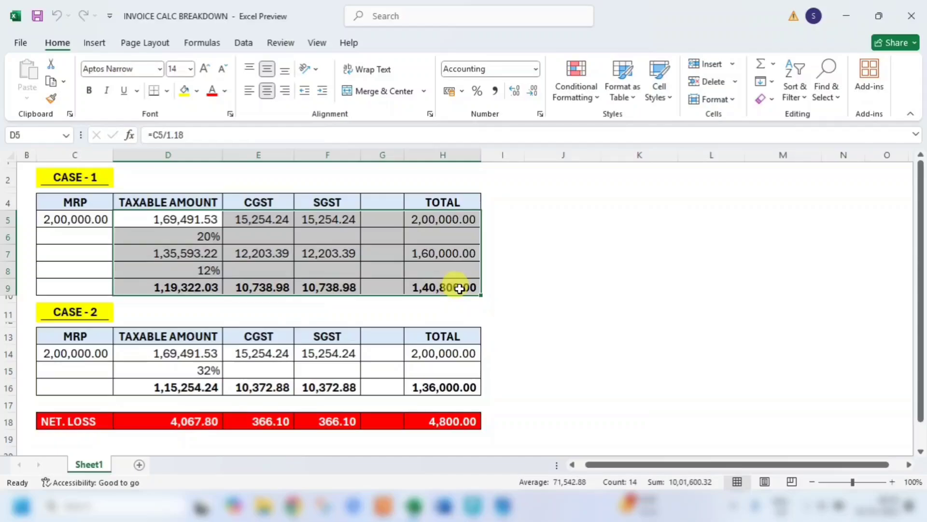
key(Delete)
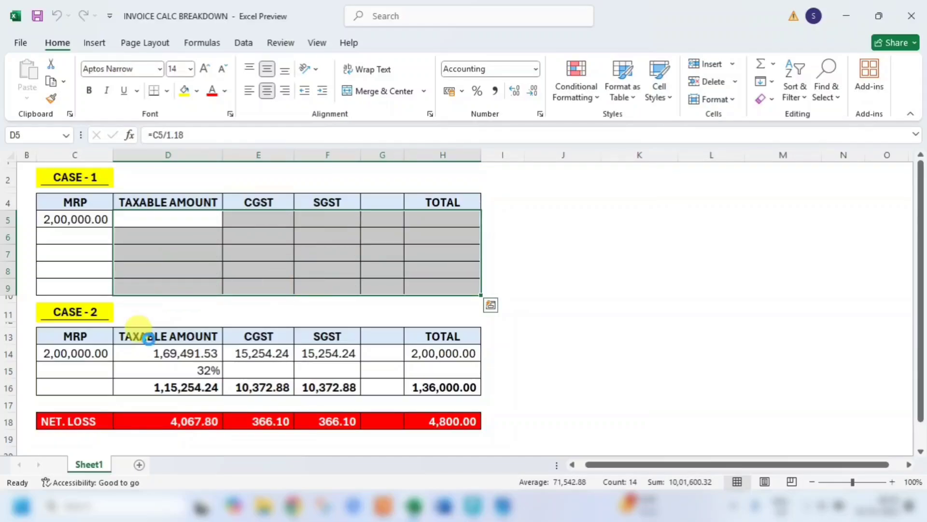
drag(145, 352, 472, 387)
key(Delete)
click(555, 317)
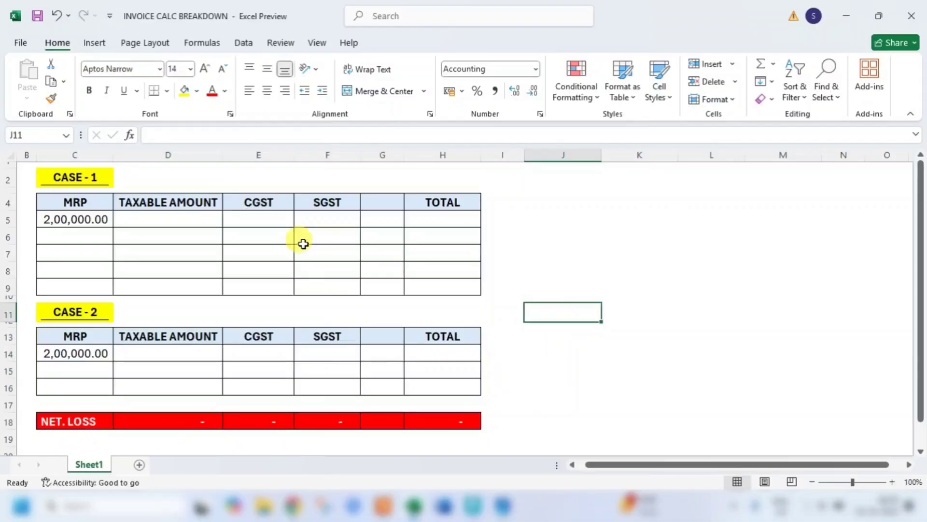
- Begin a formula in cell D5 for the Case 1 taxable amount
click(183, 220)
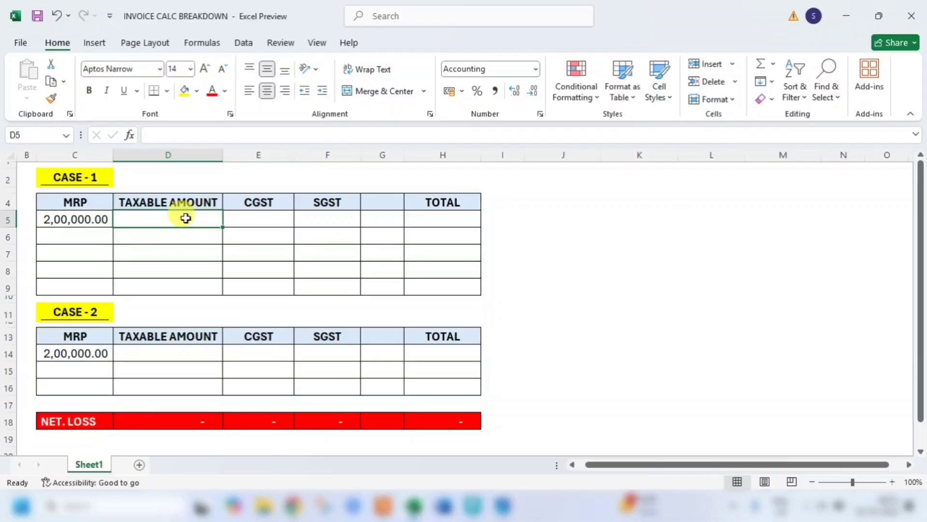
text(=)
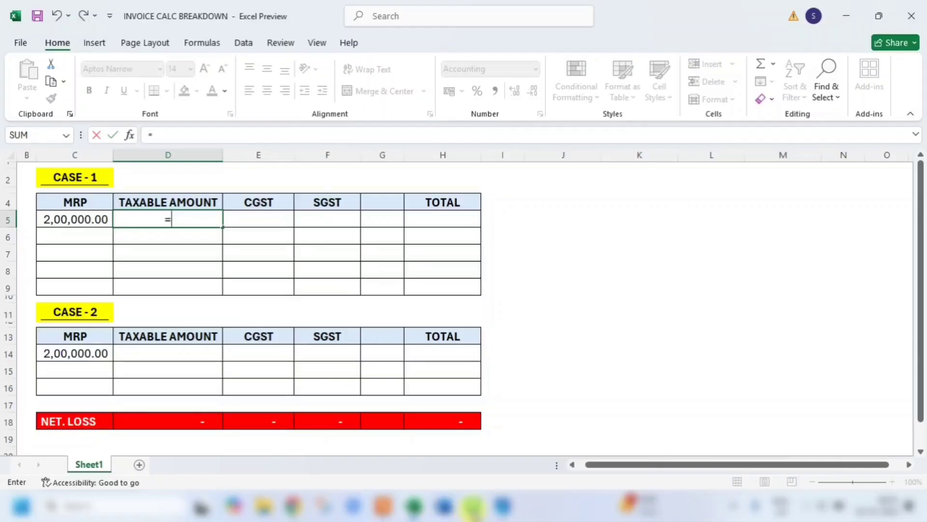
- Switch to TallyPrime, open the first sales voucher and check the GST rate in the ITEM 75X72X05 stock item master, leaving it unsaved
click(473, 506)
key(Up)
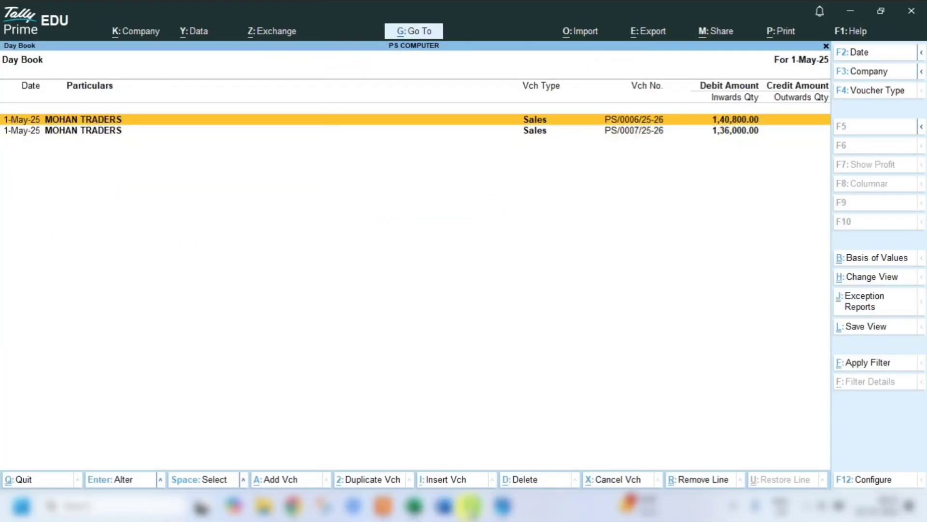
key(Return)
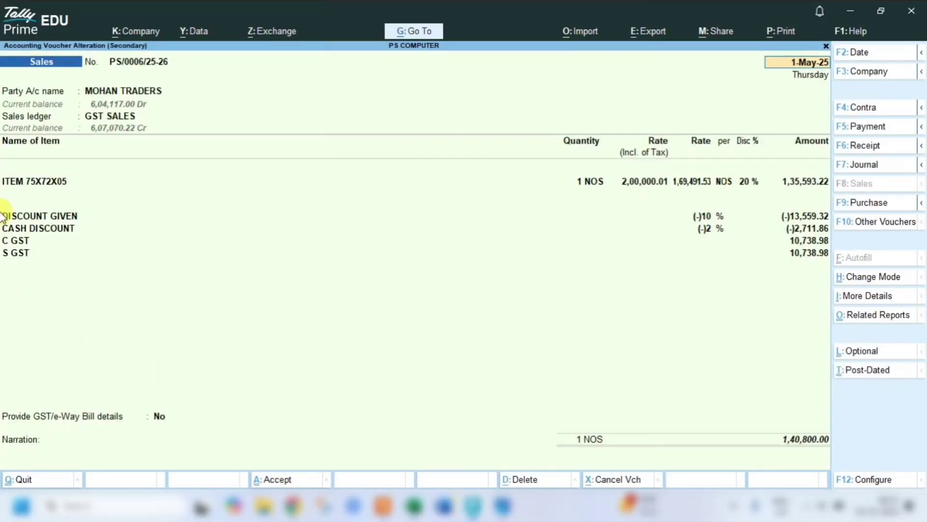
click(236, 187)
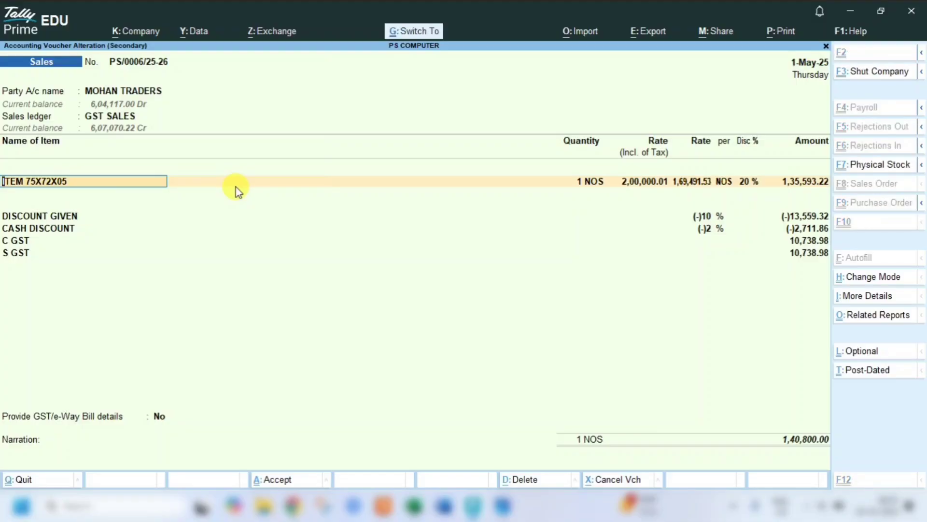
key(ctrl+Return)
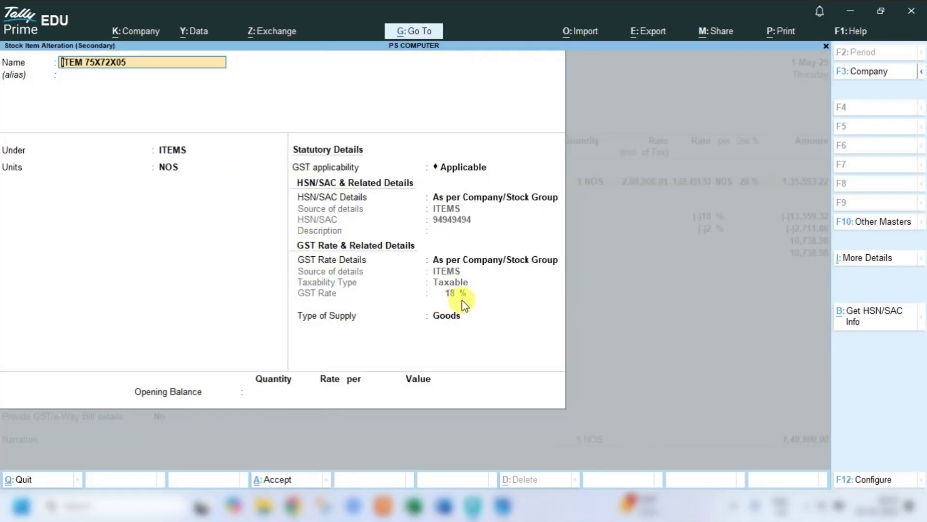
key(Escape)
key(Escape)
key(Escape)
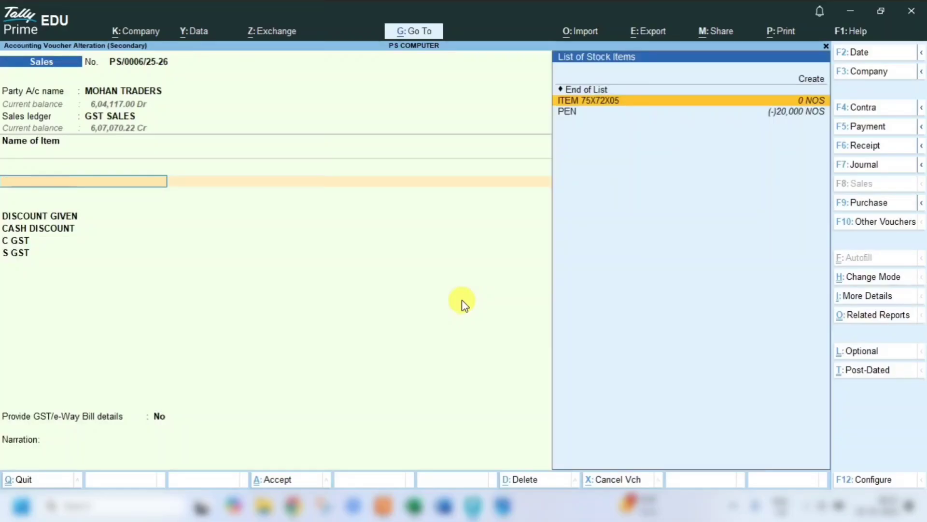
- Close the sales voucher in TallyPrime, switch back to Excel and complete the Case 1 taxable amount in D5 as =C5/1.18
key(Escape)
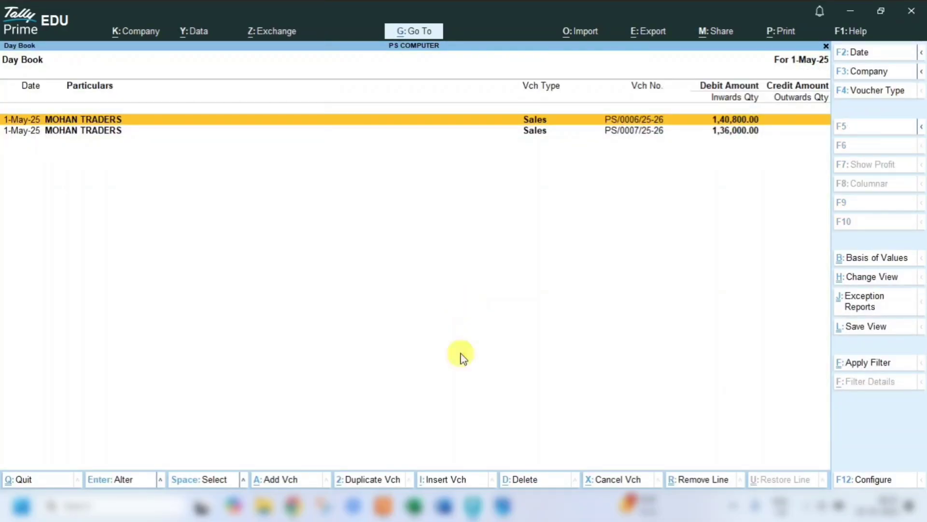
click(415, 506)
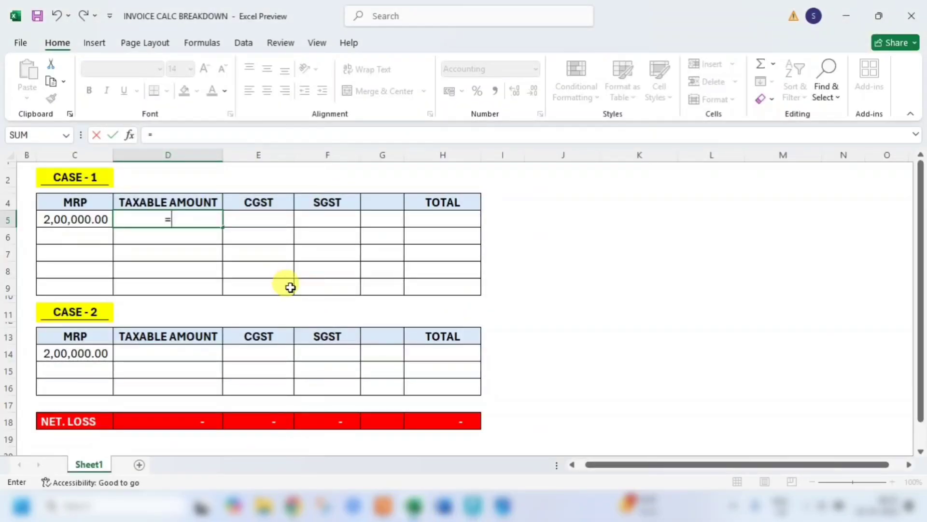
click(89, 220)
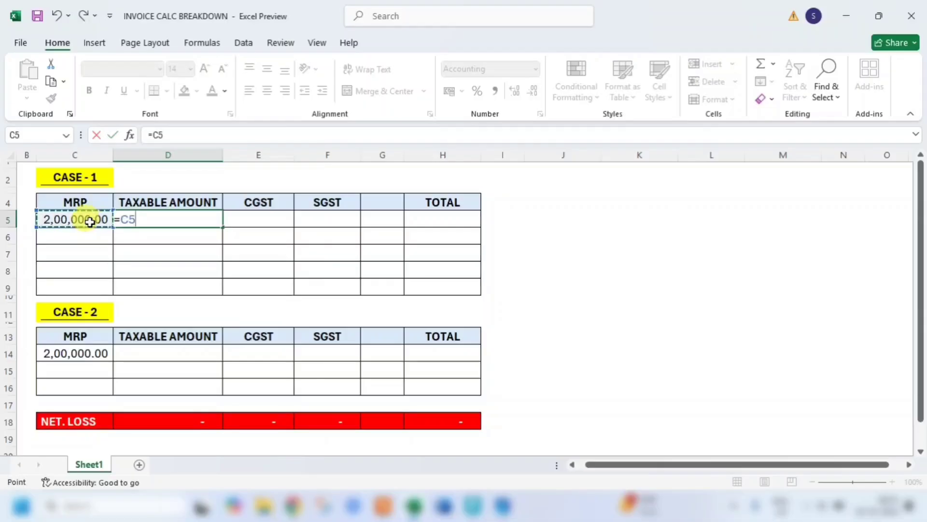
text(/1.18)
key(Return)
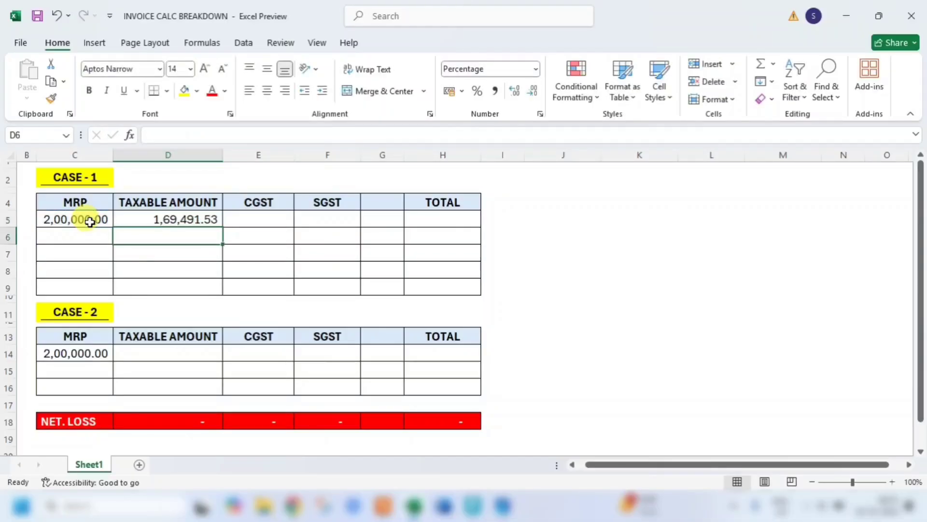
click(180, 219)
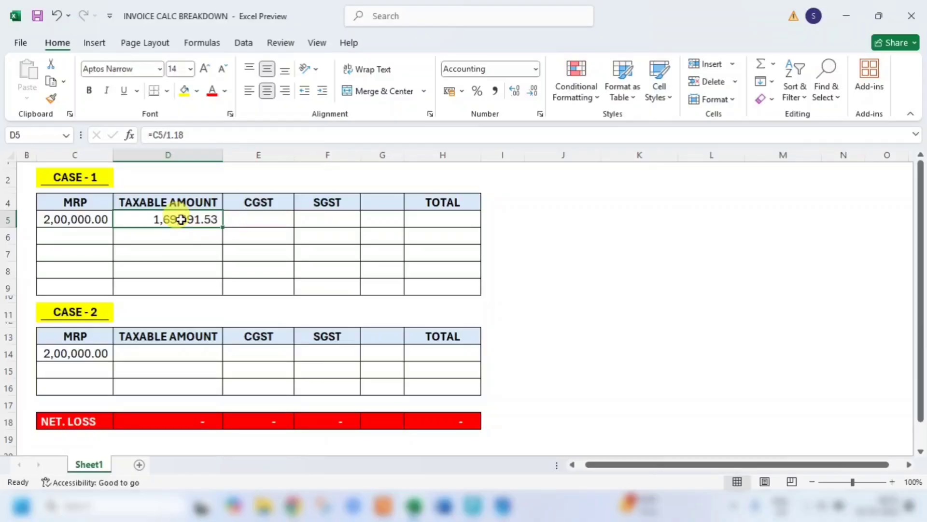
- Calculate the Case 1 CGST in E5 as 9% of the taxable amount with =D5*9%
click(263, 218)
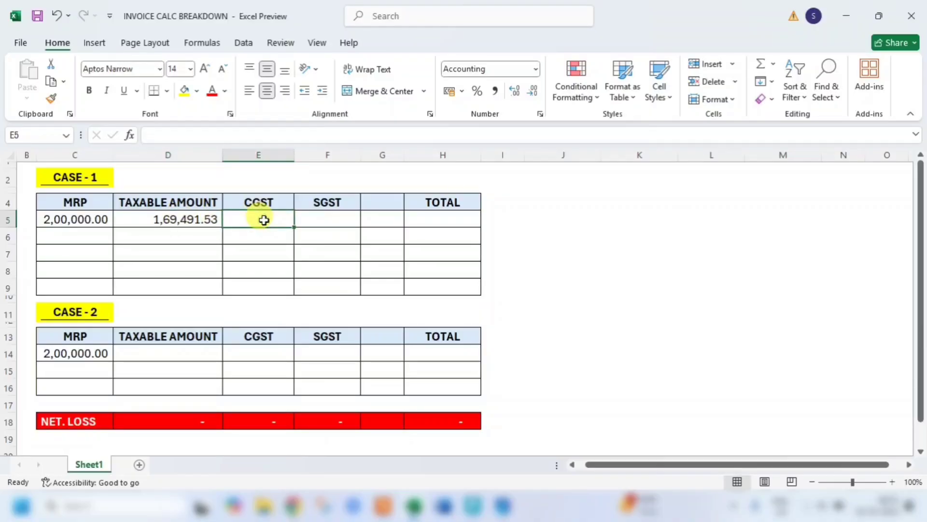
text(=)
click(193, 219)
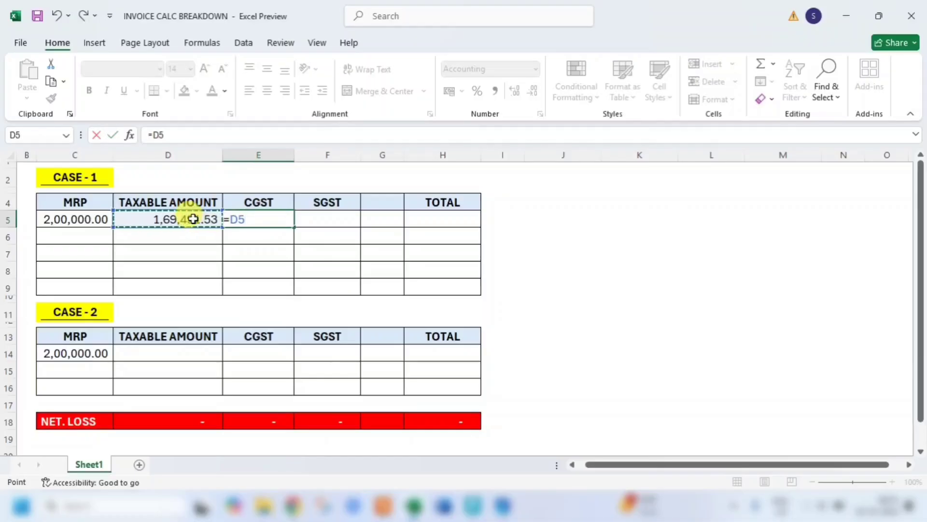
text(*9)
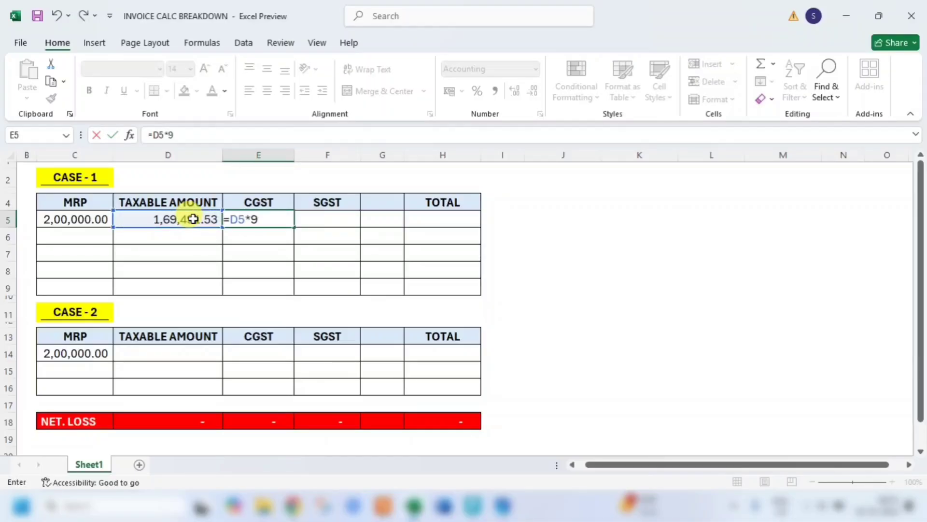
text(%)
key(Return)
- Calculate the Case 1 SGST in F5 as 9% of the taxable amount with =D5*9%
click(316, 216)
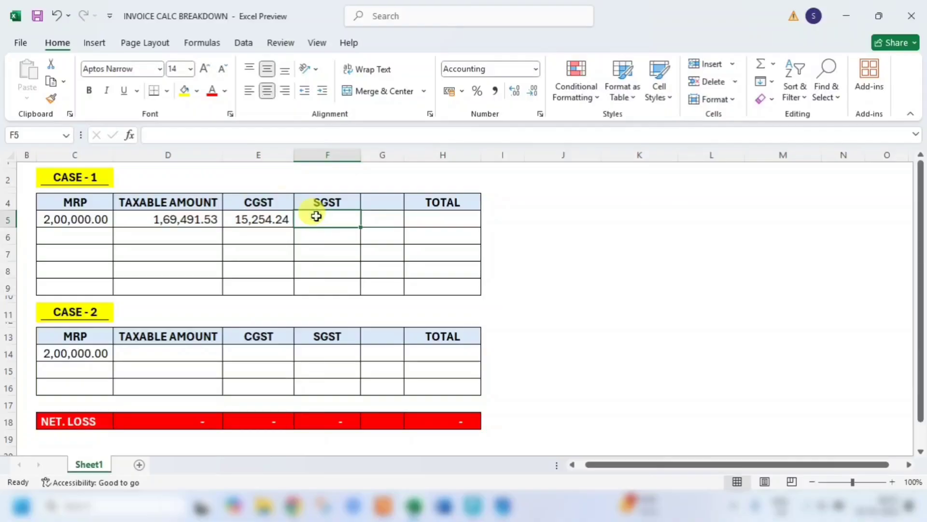
text(=)
click(181, 216)
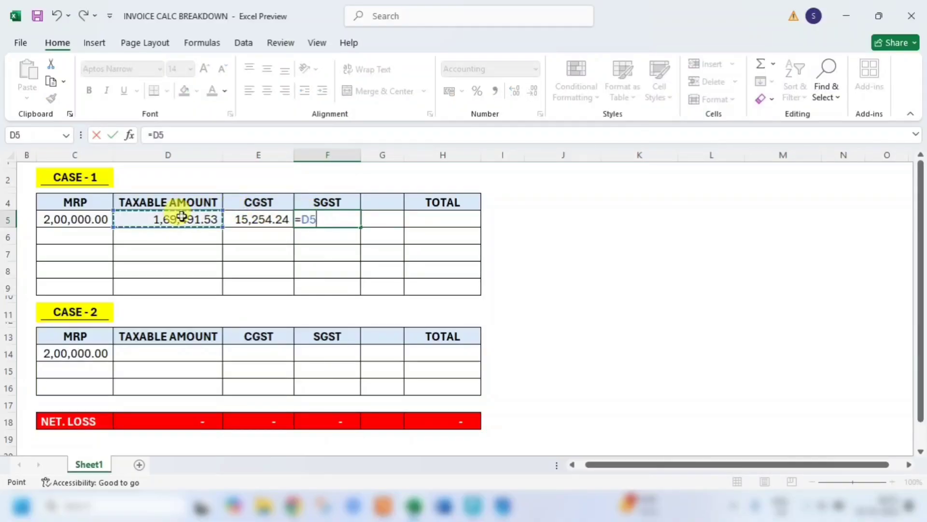
text(*9)
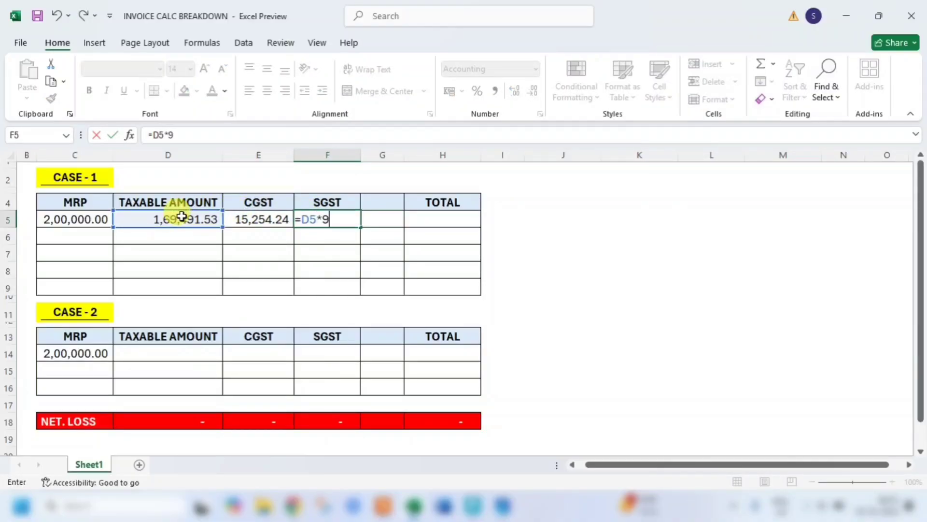
text(%)
key(Return)
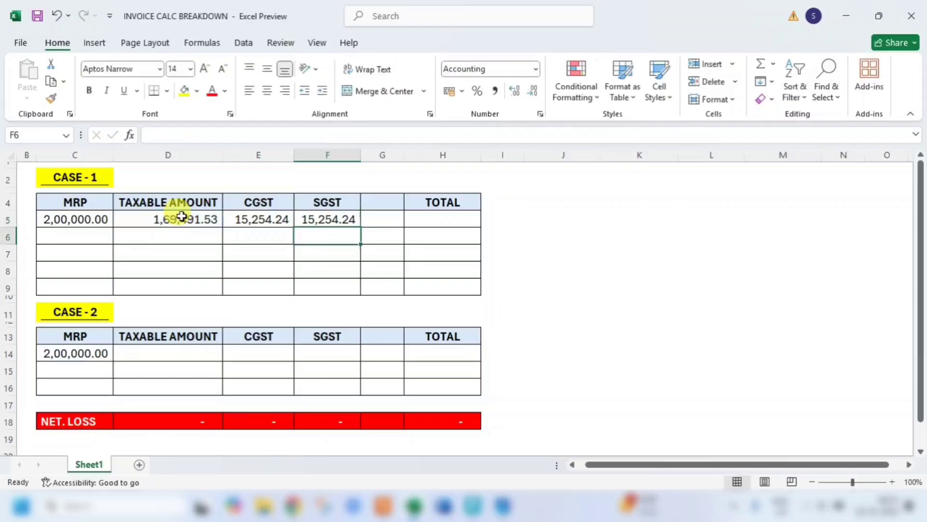
- Total the Case 1 taxable amount, CGST and SGST in H5 by summing D5:F5
click(455, 221)
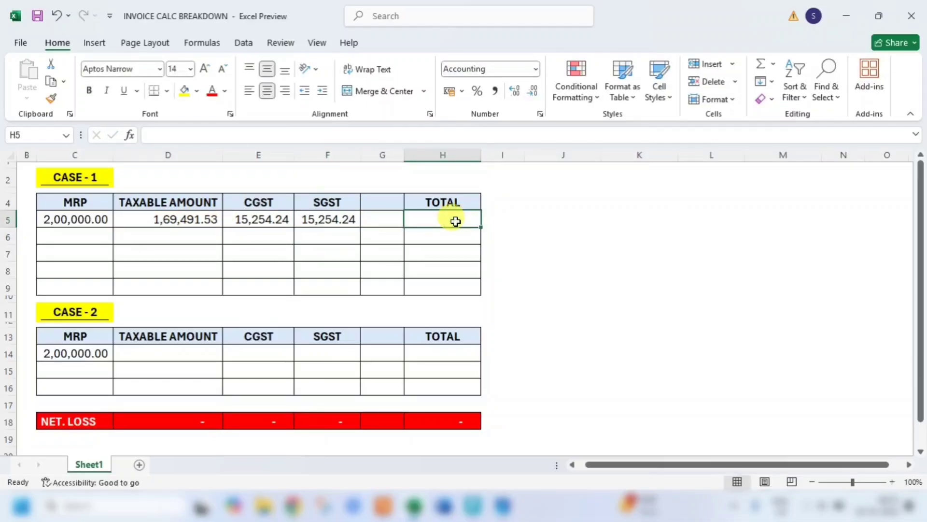
text(=SUM()
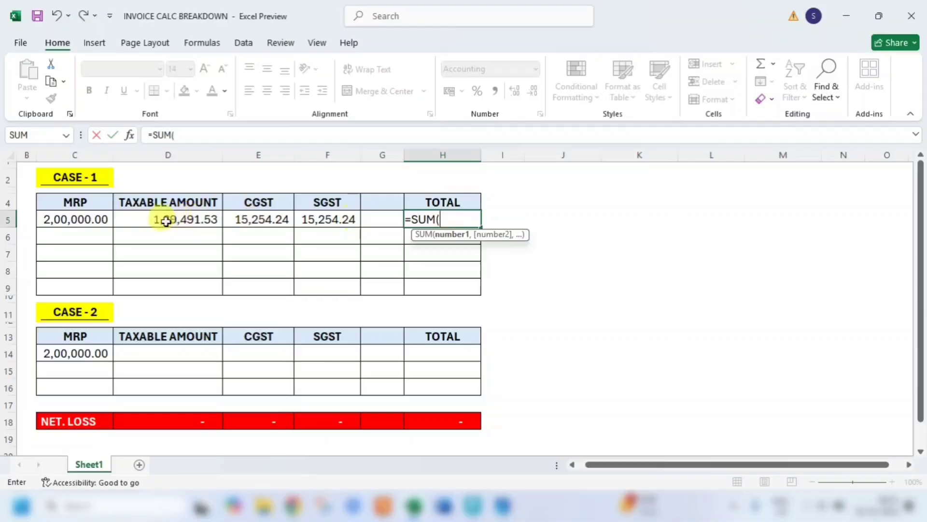
drag(165, 219, 338, 221)
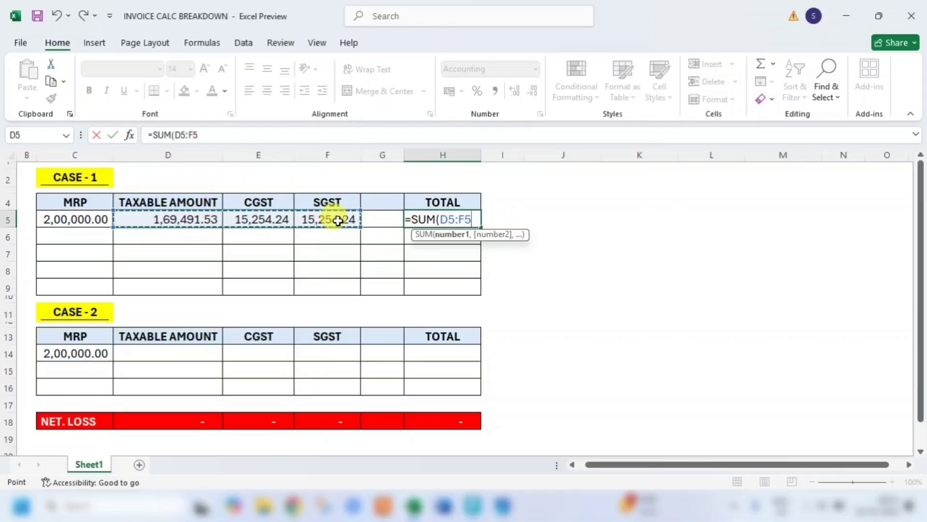
key(Return)
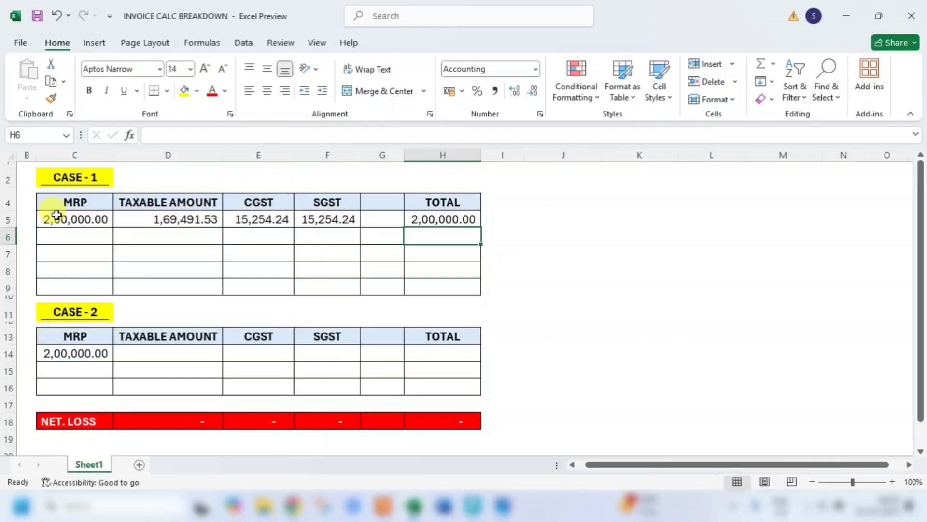
- Enter the first discount rate of 20% in D6, below the Case 1 taxable amount
click(195, 234)
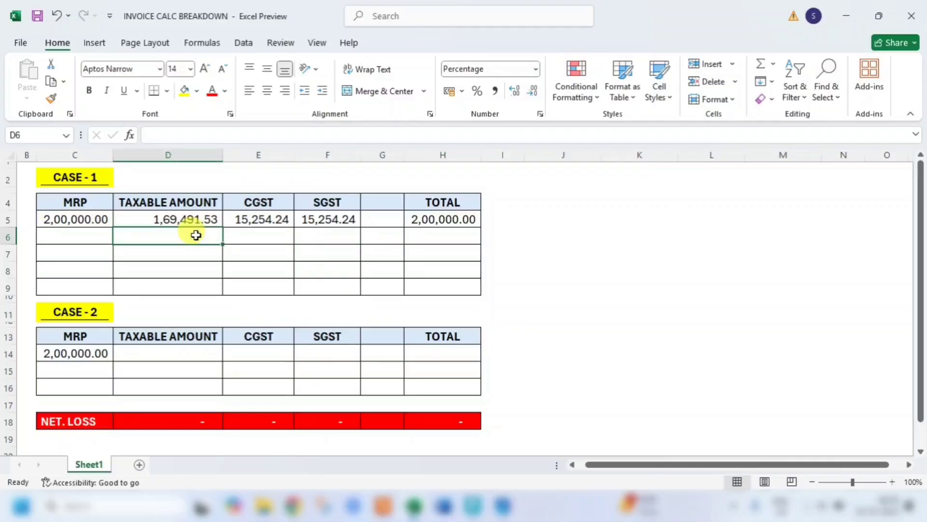
text(20)
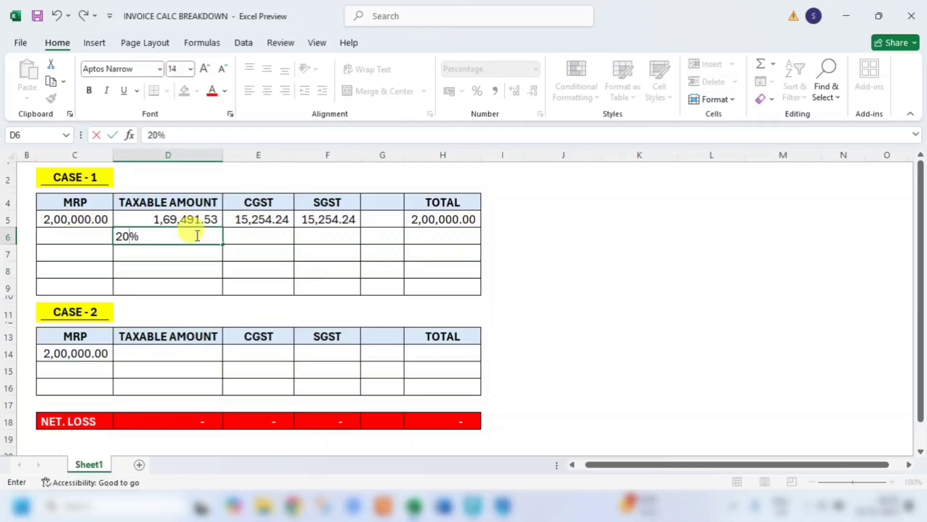
key(Return)
click(196, 235)
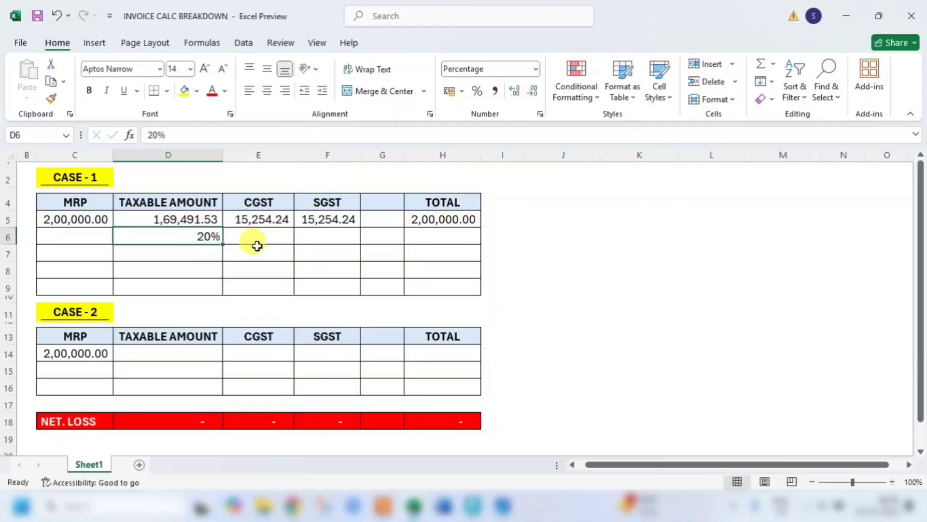
- Calculate the discounted Case 1 taxable amount in D7 with =D5-(D5*D6)
click(201, 248)
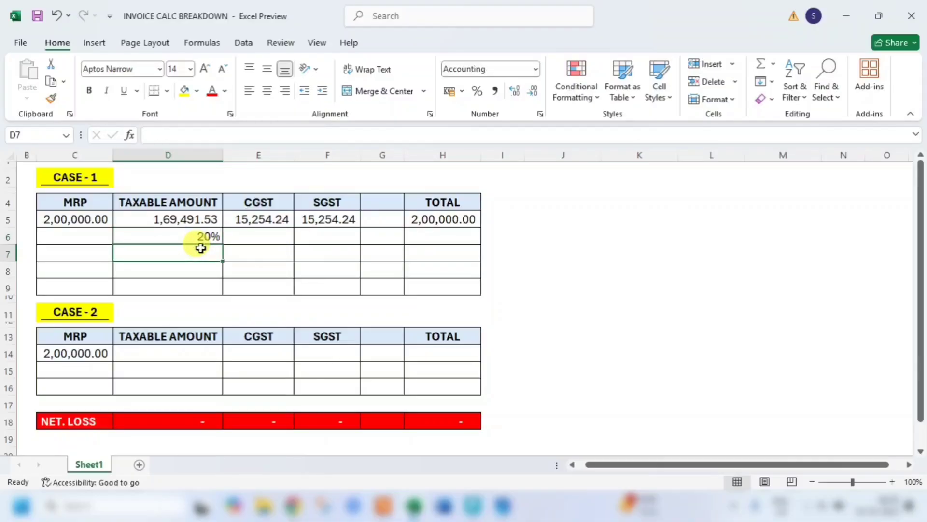
text(=)
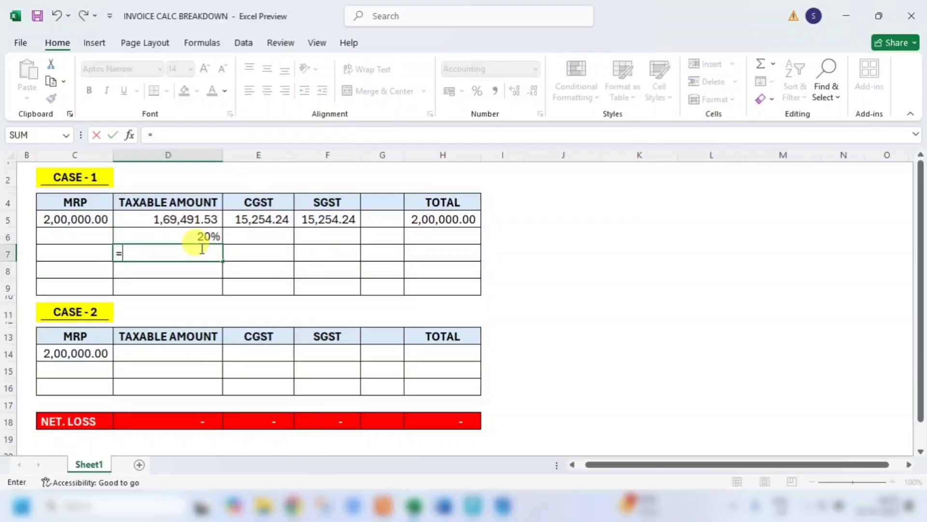
click(182, 219)
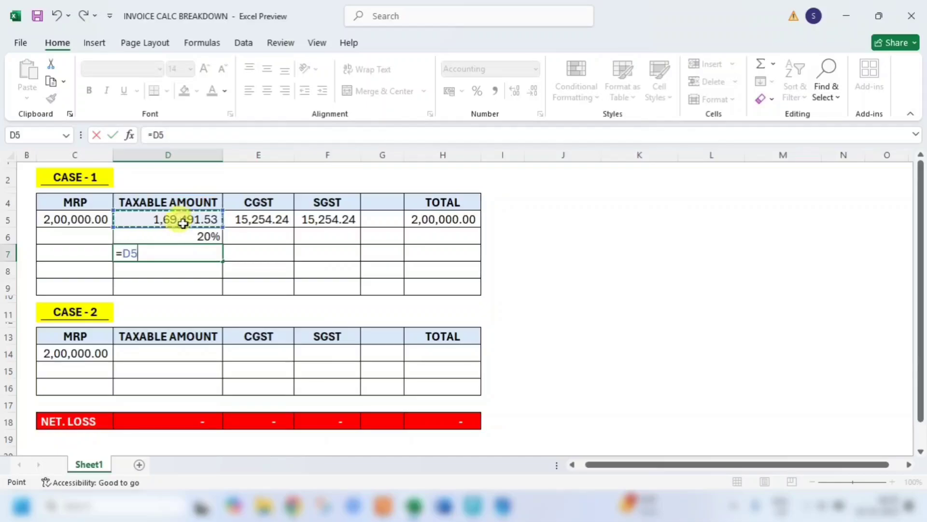
text(-)
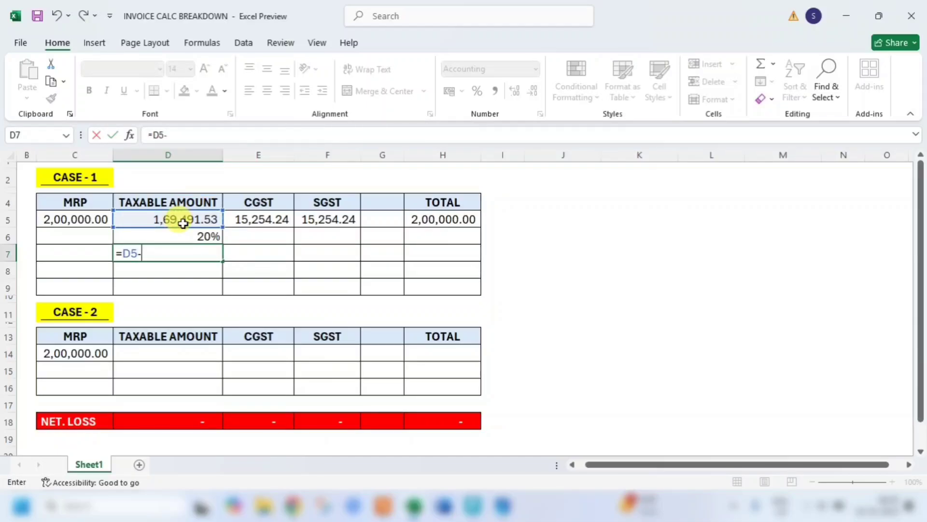
text(()
click(183, 222)
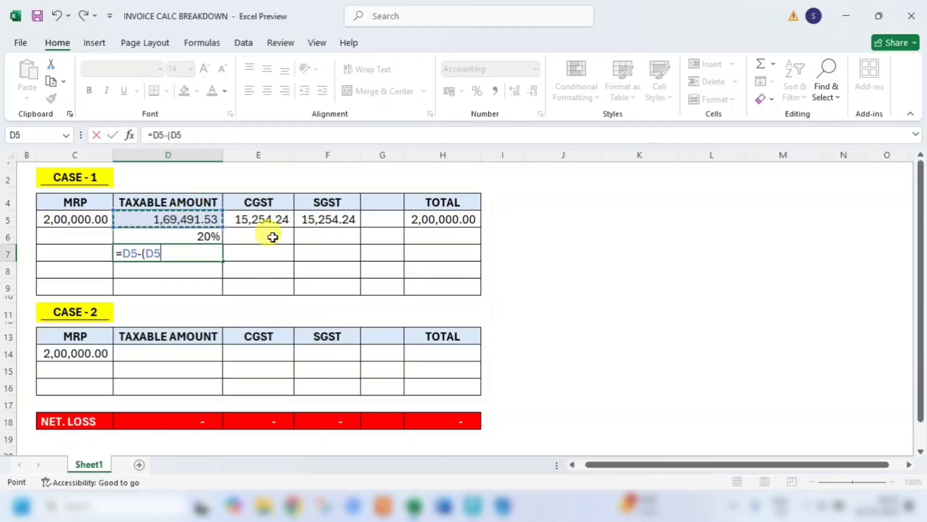
text(*)
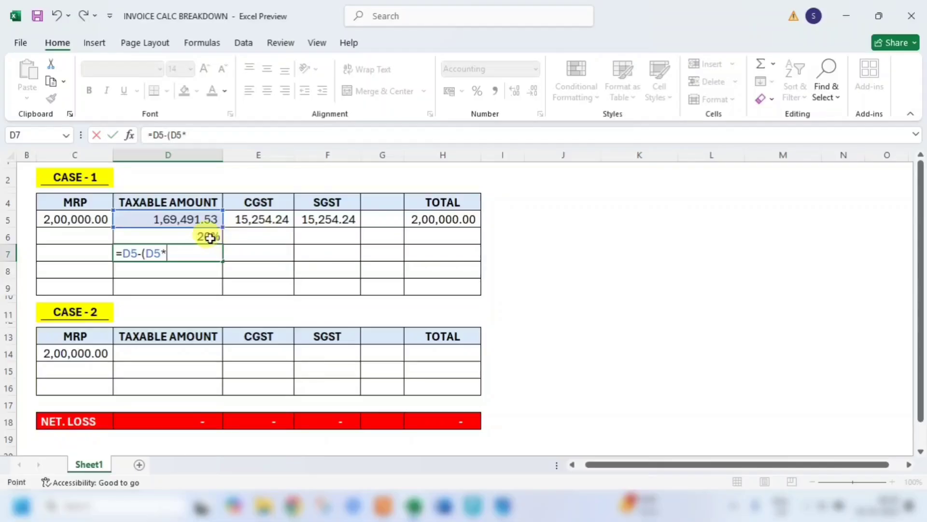
click(207, 236)
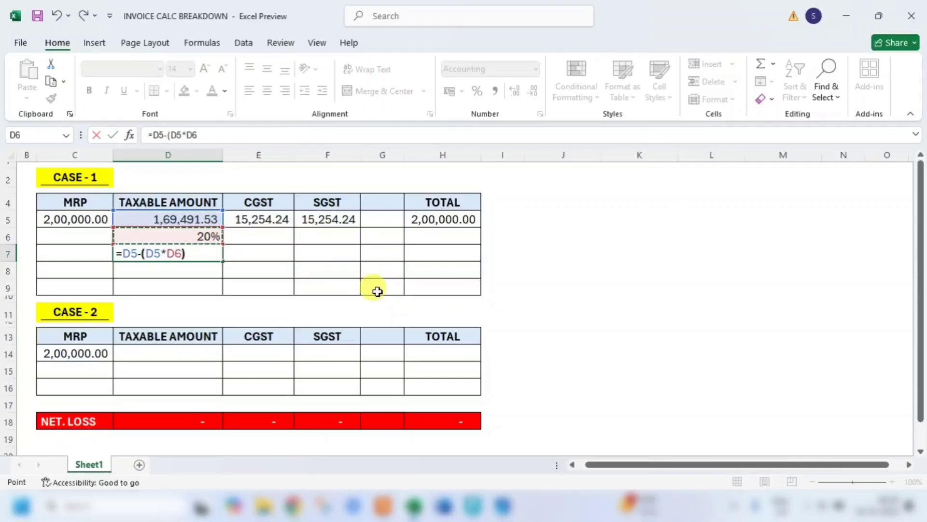
text())
key(Return)
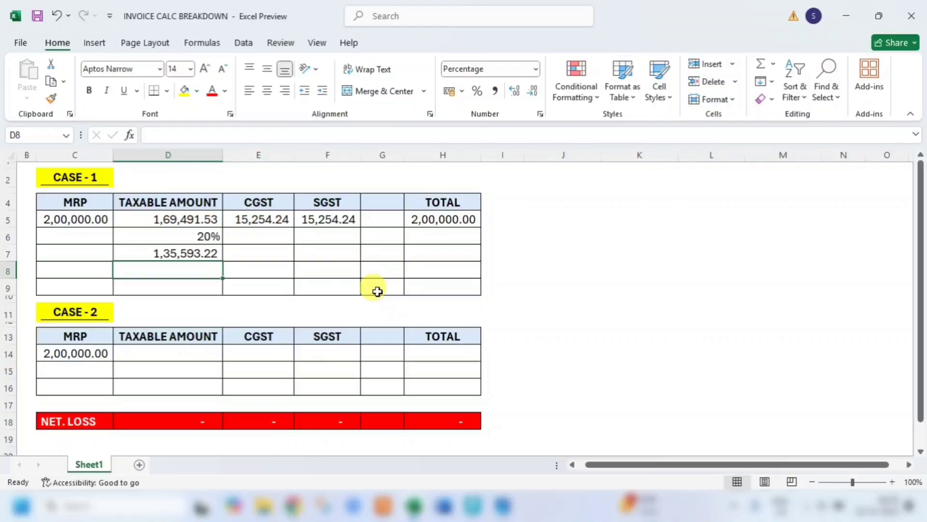
click(176, 255)
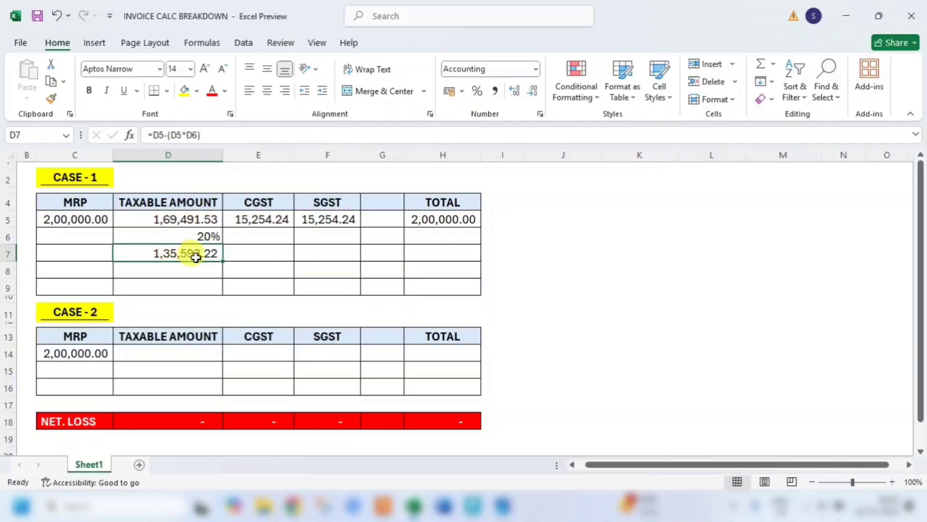
- Calculate CGST on the discounted Case 1 amount in E7 with =D7*9%
click(254, 251)
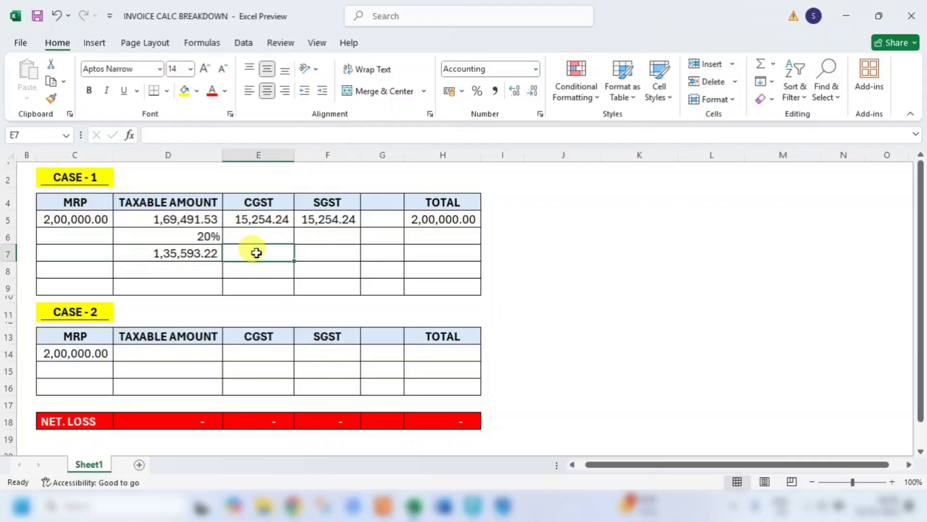
text(=)
click(170, 254)
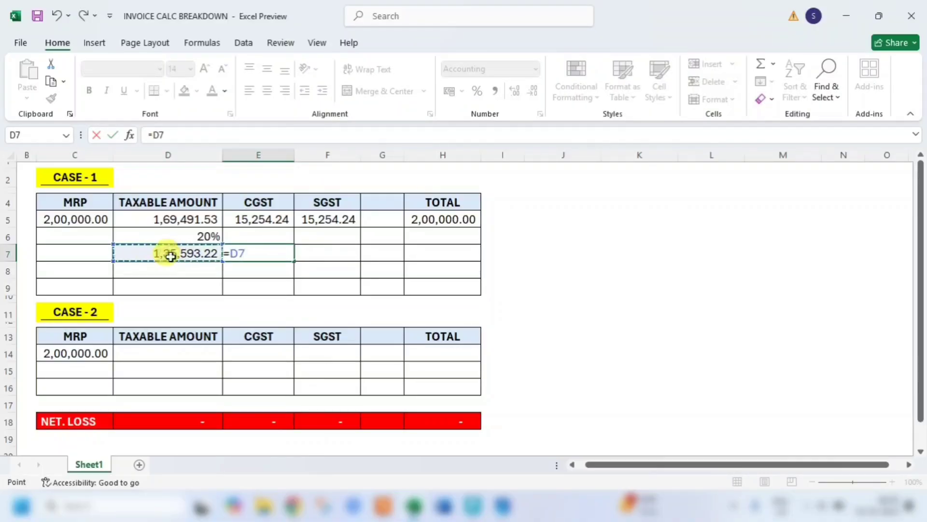
text(*9)
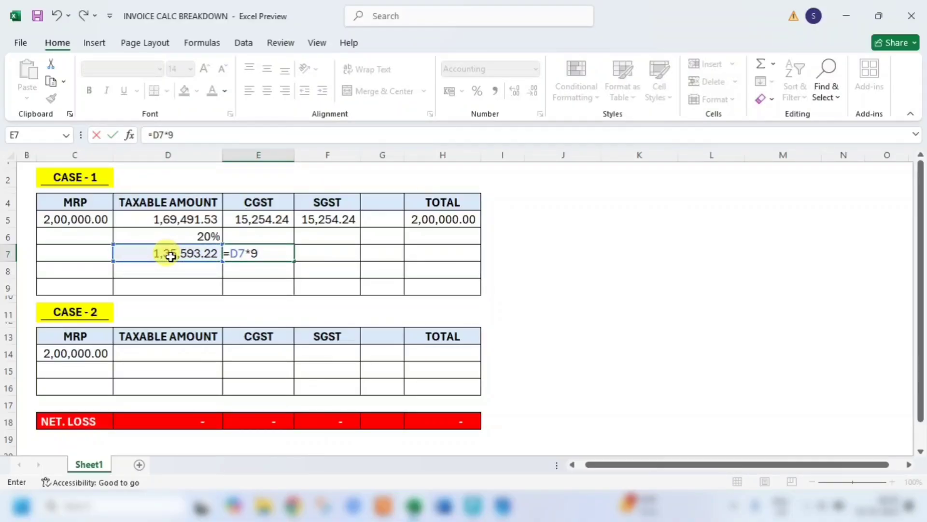
text(%)
key(Return)
- Calculate SGST on the discounted Case 1 amount in F7 with =D7*9%
click(332, 254)
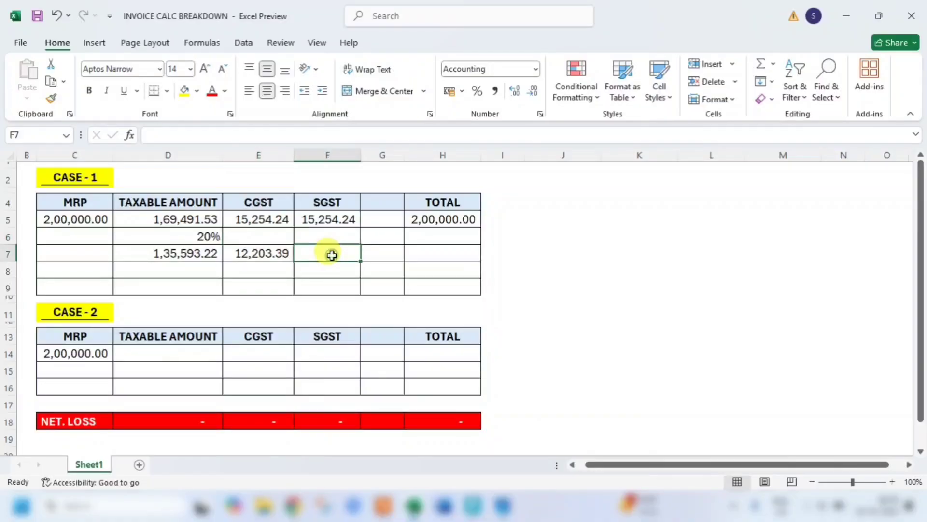
text(=)
click(186, 254)
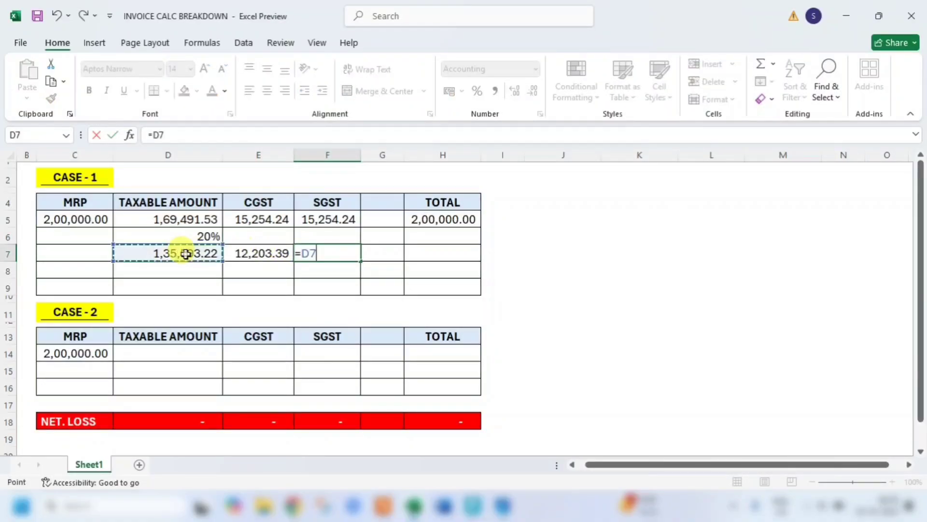
text(*9%)
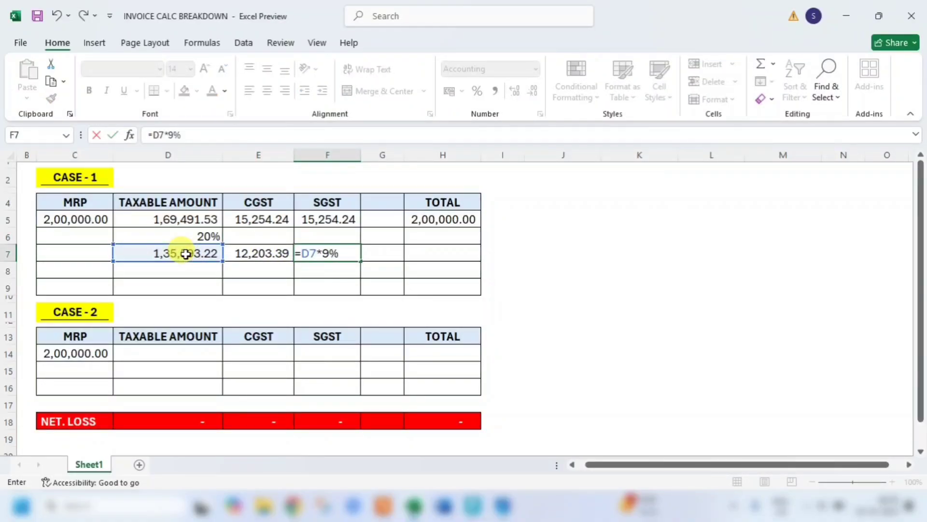
key(Return)
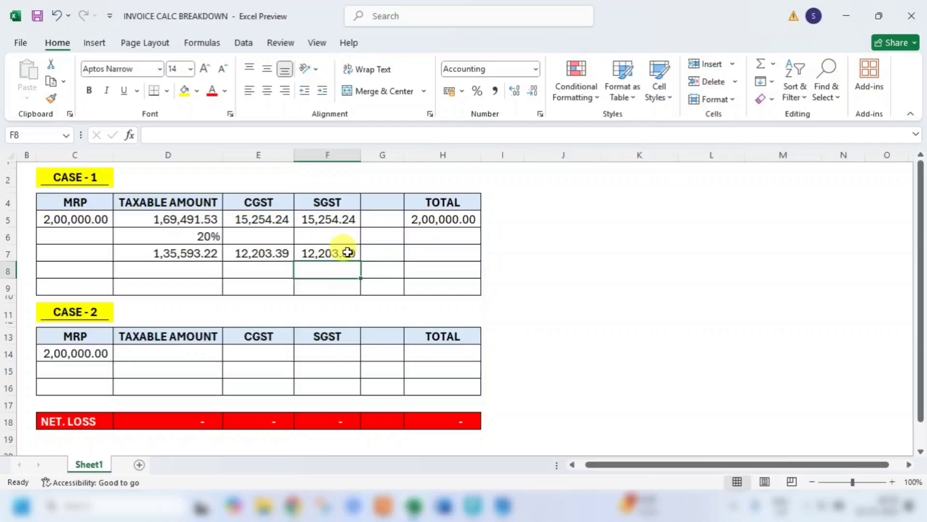
- Copy the H5 total formula down to H7 in the Case 1 table and clear H6 in the discount row
click(433, 252)
click(465, 219)
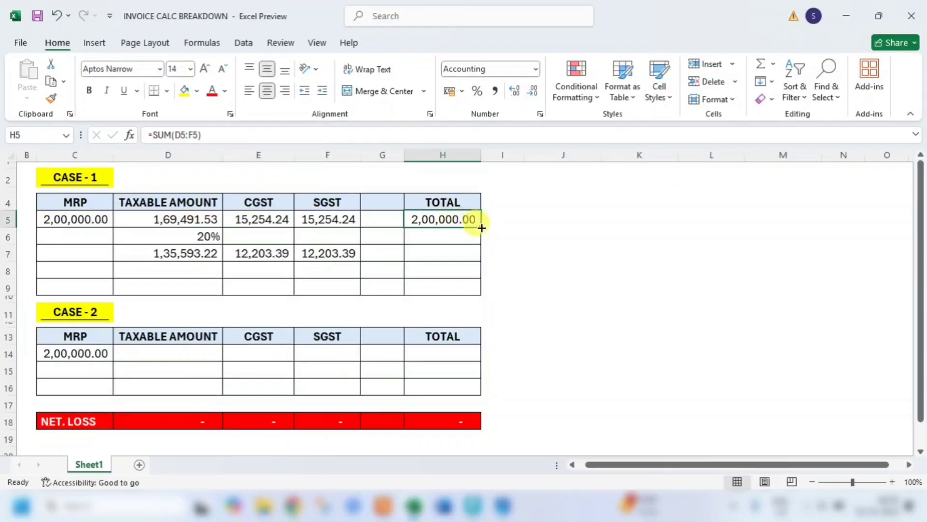
drag(481, 227, 468, 251)
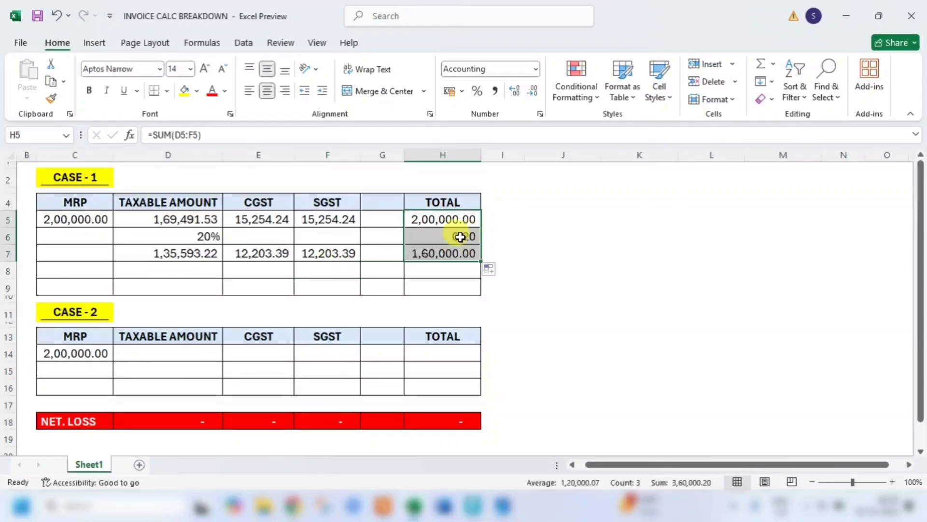
click(456, 236)
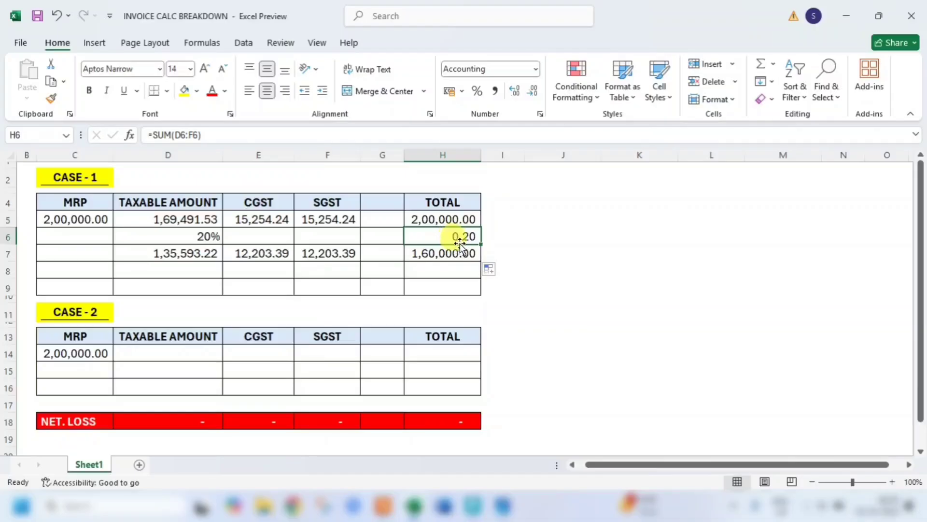
key(Delete)
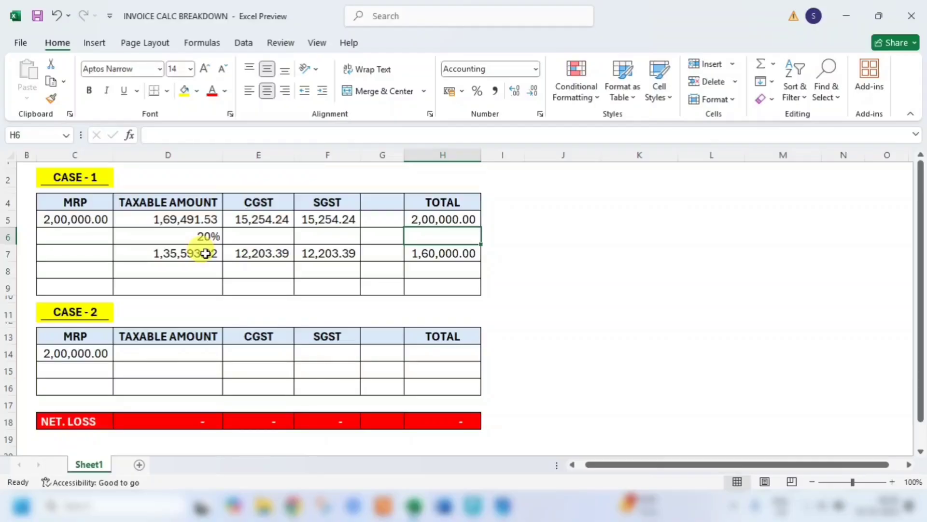
- Enter the second discount rate of 12% in D8, below the discounted Case 1 taxable amount
click(201, 237)
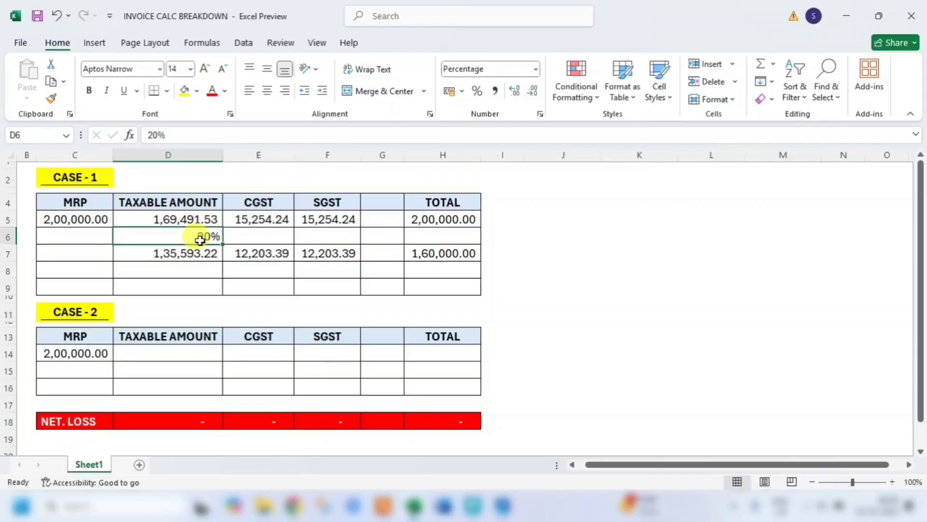
click(188, 269)
text(12)
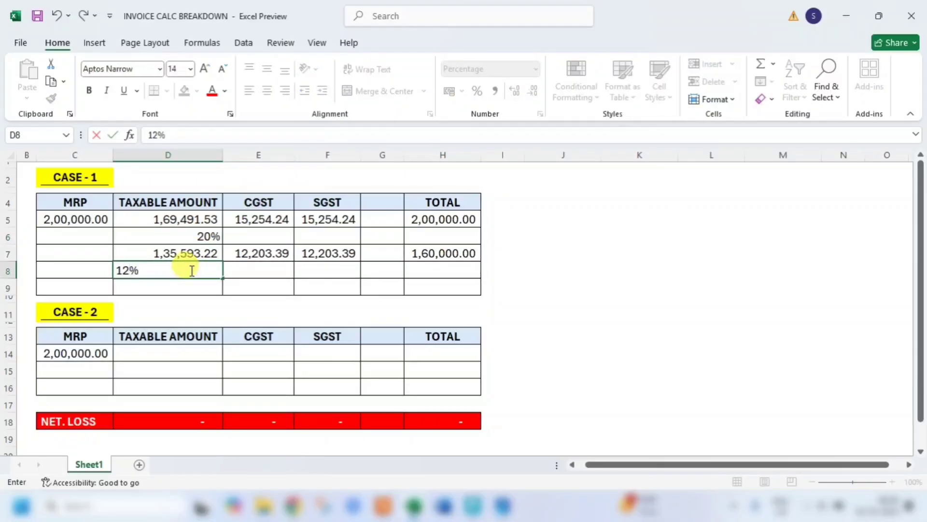
key(Return)
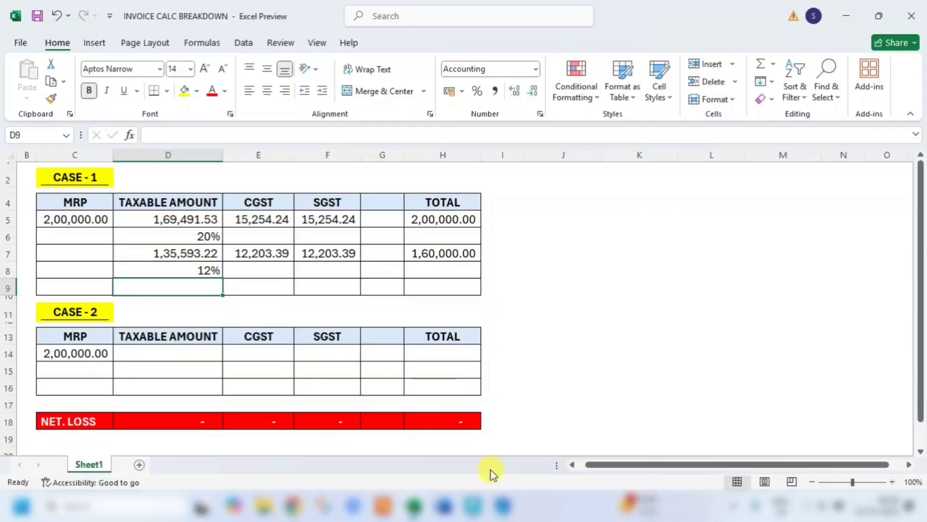
- Switch to TallyPrime, open the first 1-May-25 sales voucher to check its discount lines, and return to the Excel workbook
click(474, 506)
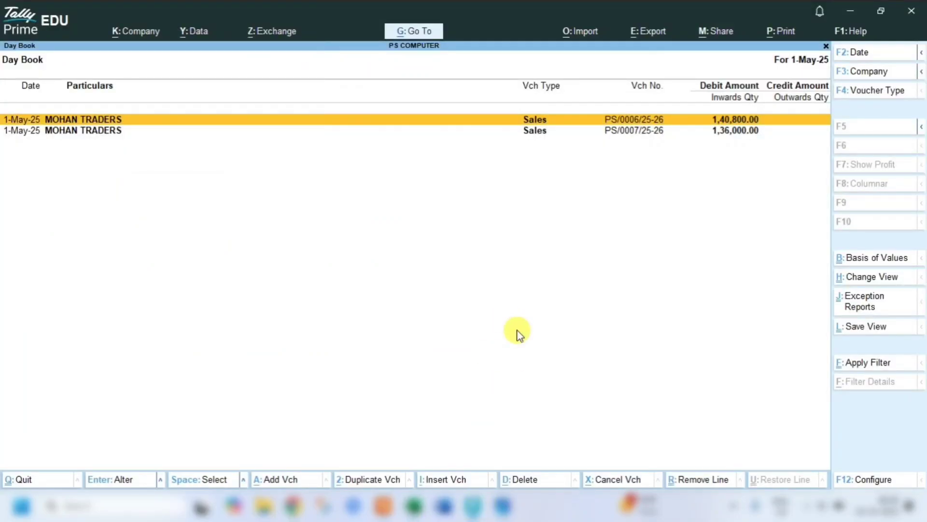
key(Return)
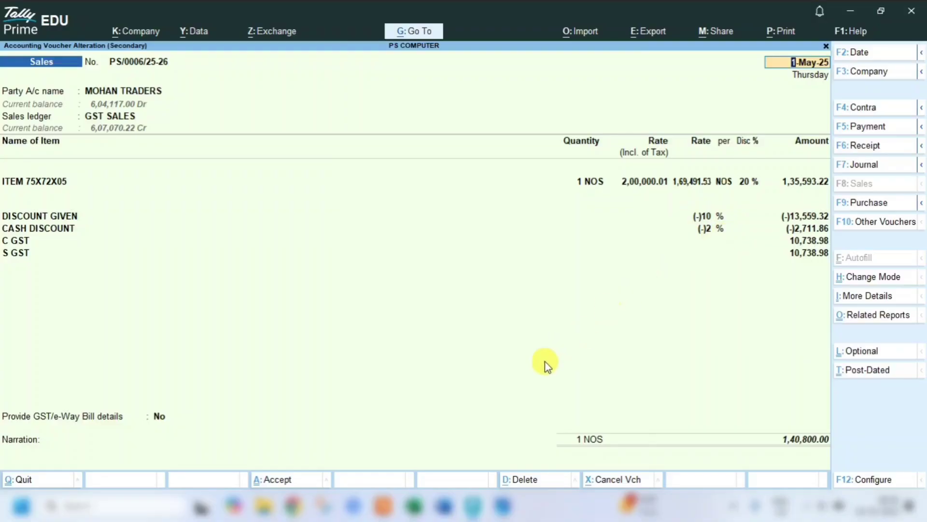
click(413, 504)
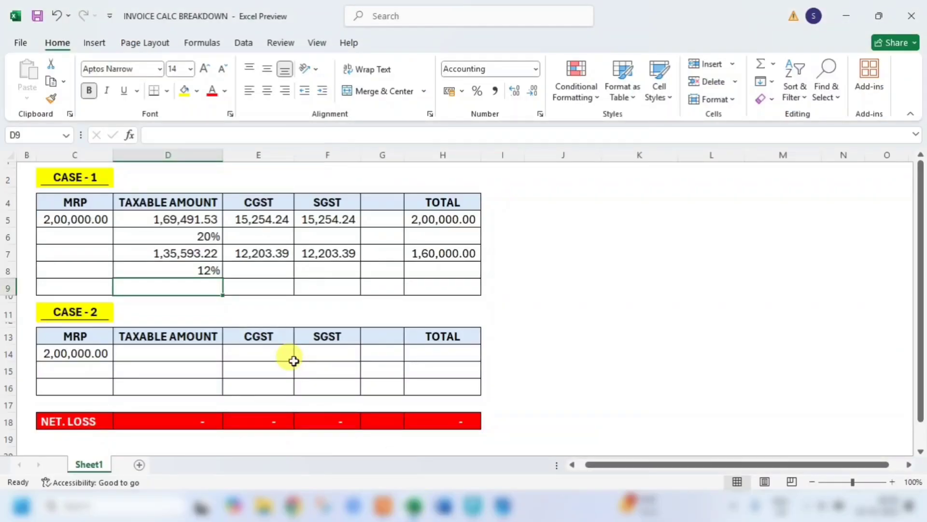
- Calculate the final Case 1 taxable amount after the second discount in D9 with =D7-(D7*D8)
click(193, 268)
click(215, 288)
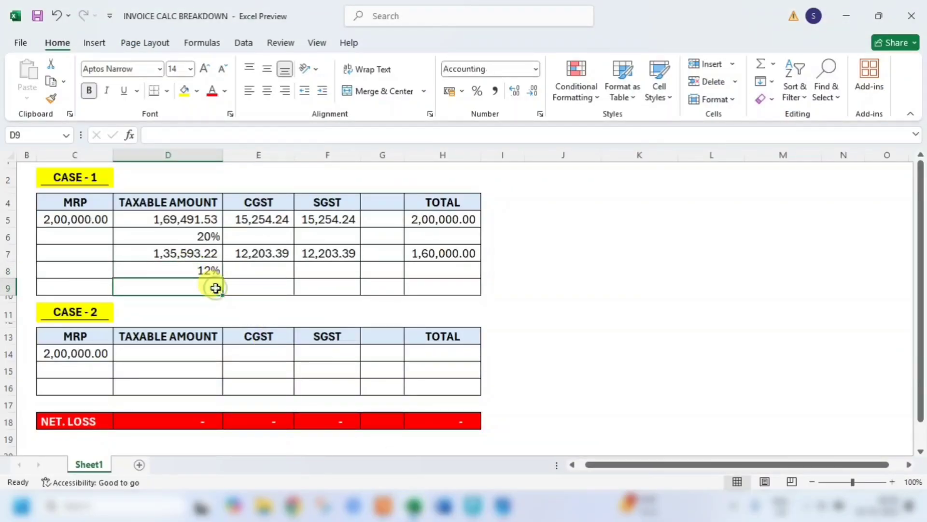
text(=)
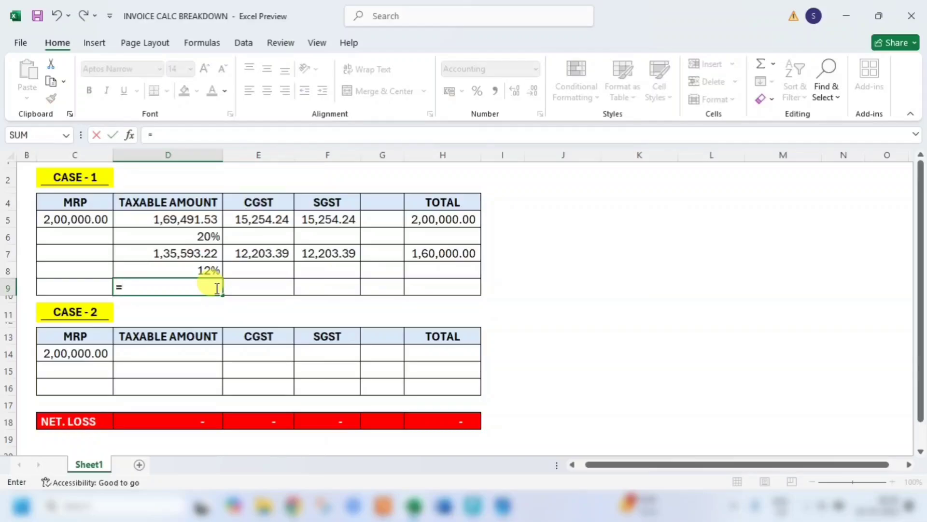
click(201, 252)
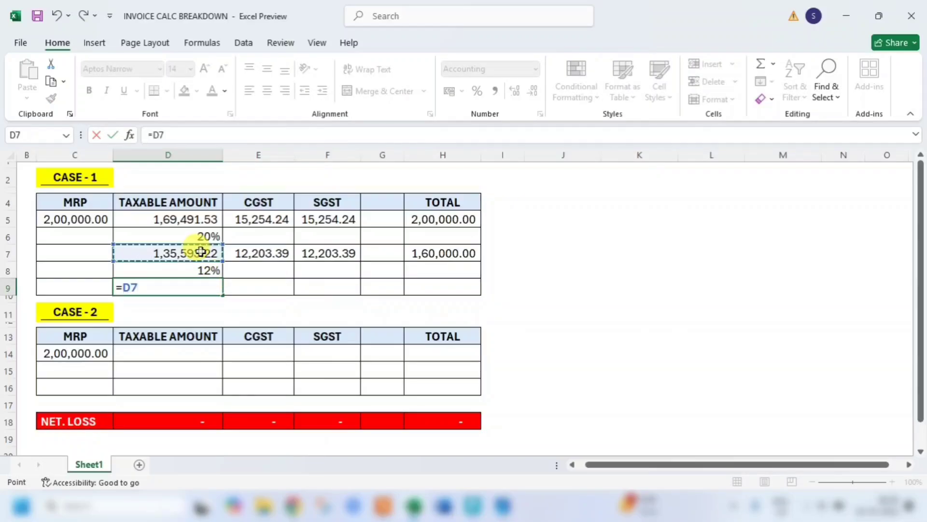
text(-)
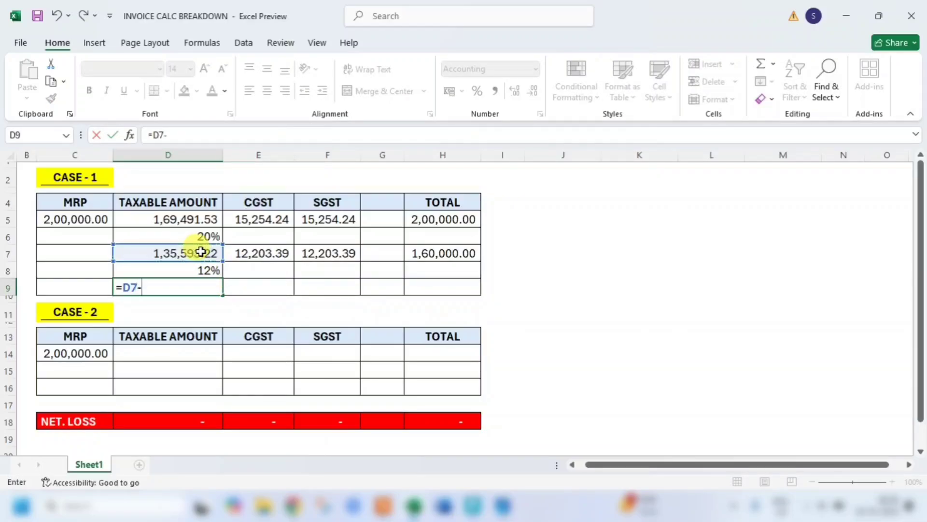
text(()
click(201, 252)
text(*)
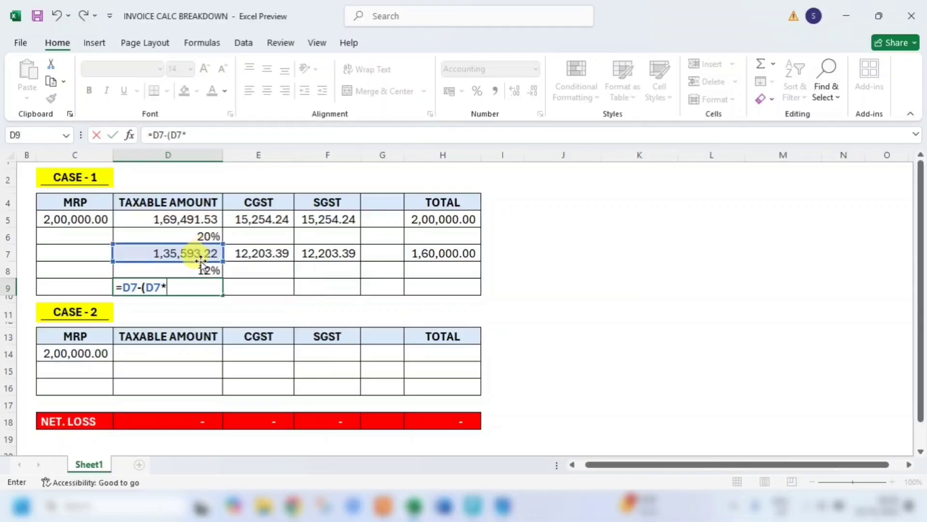
click(200, 269)
text())
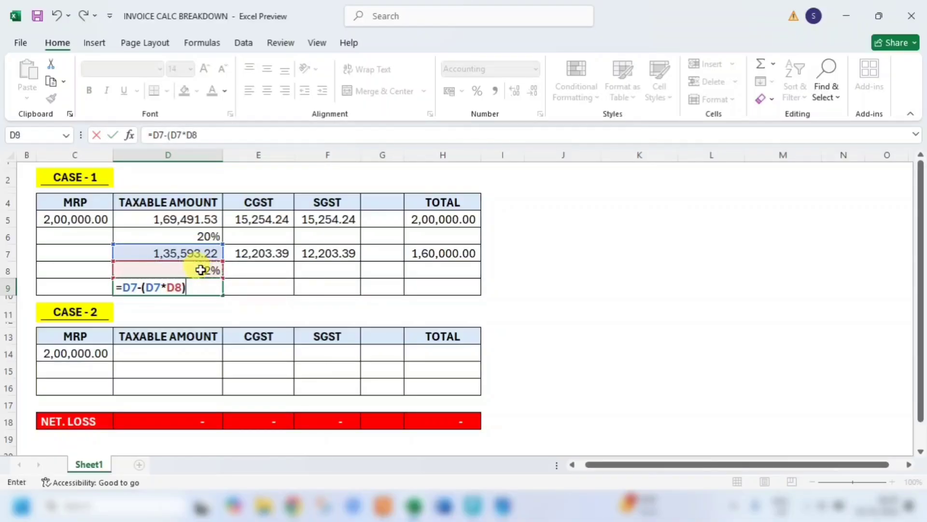
key(Return)
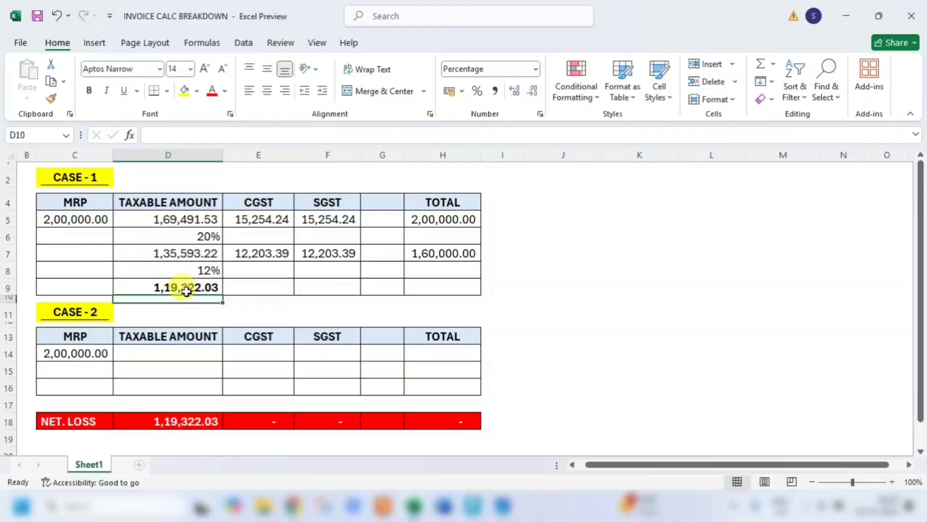
click(187, 289)
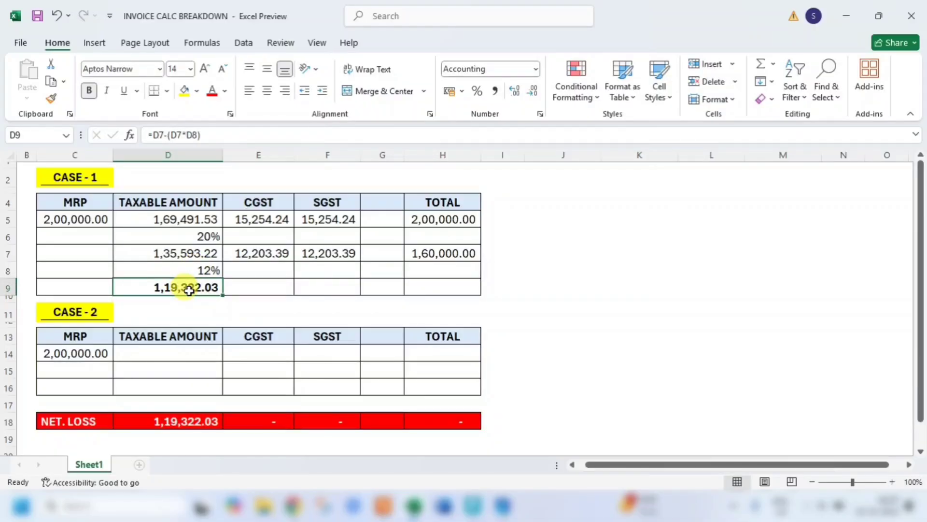
- Calculate CGST on the final Case 1 taxable amount in E9 with =D9*9%
click(266, 286)
text(=)
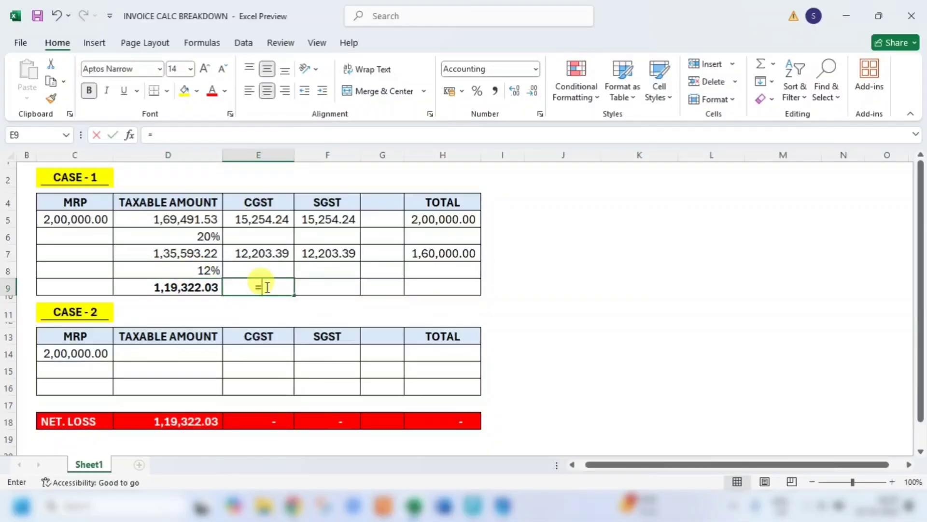
click(191, 286)
text(*)
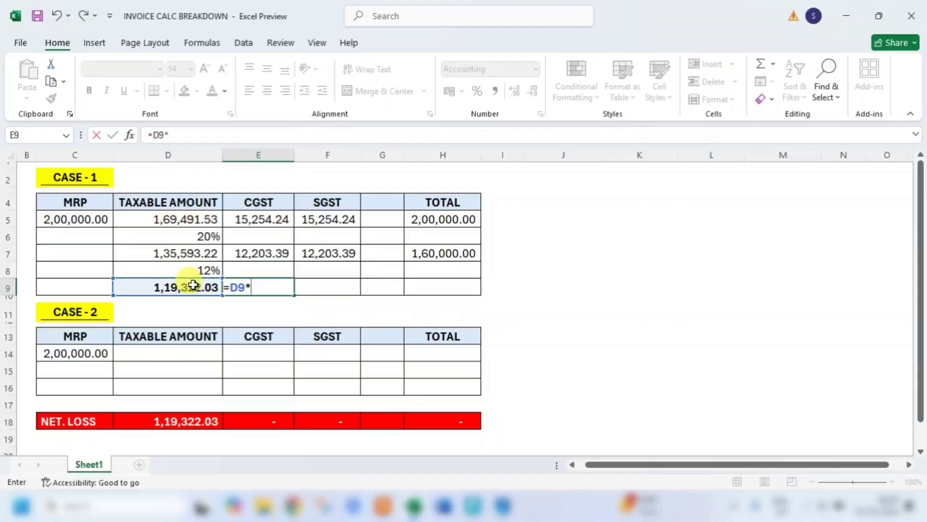
text(9%)
key(Return)
- Calculate SGST on the final Case 1 taxable amount in F9 with =D9*9%
click(327, 290)
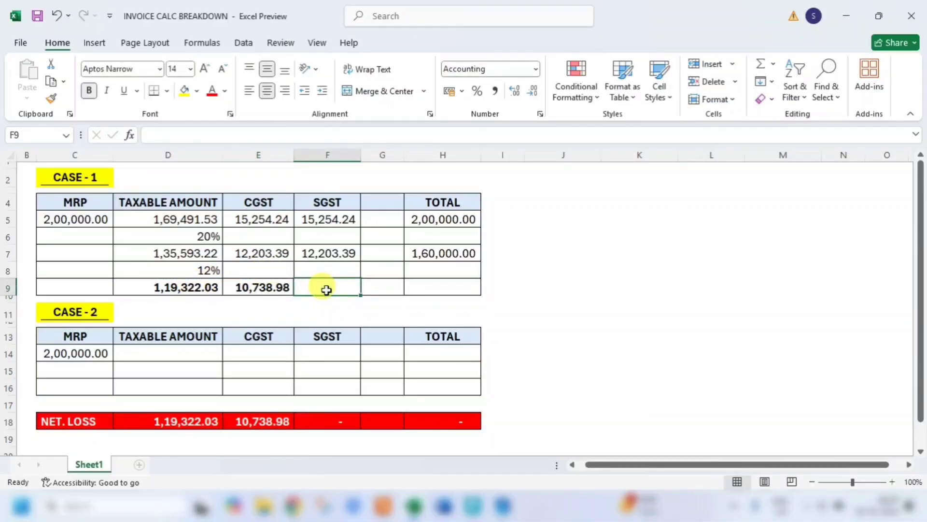
text(=)
click(207, 285)
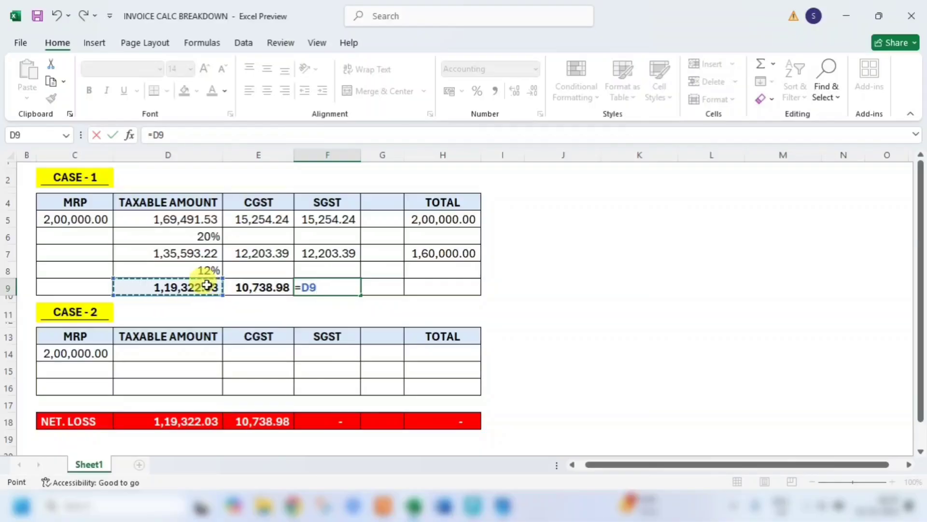
text(*)
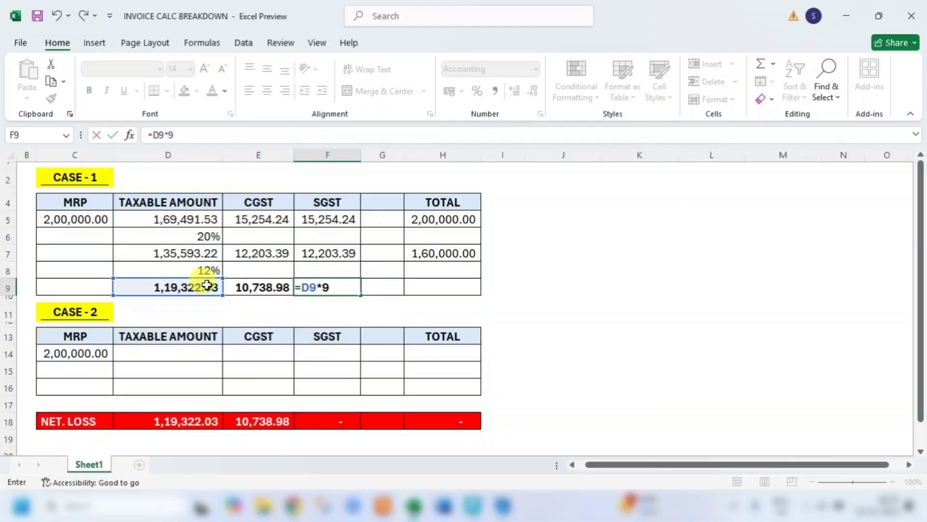
text(9%)
- Total the final Case 1 row in H9 with =SUM(D9:F9)
click(427, 281)
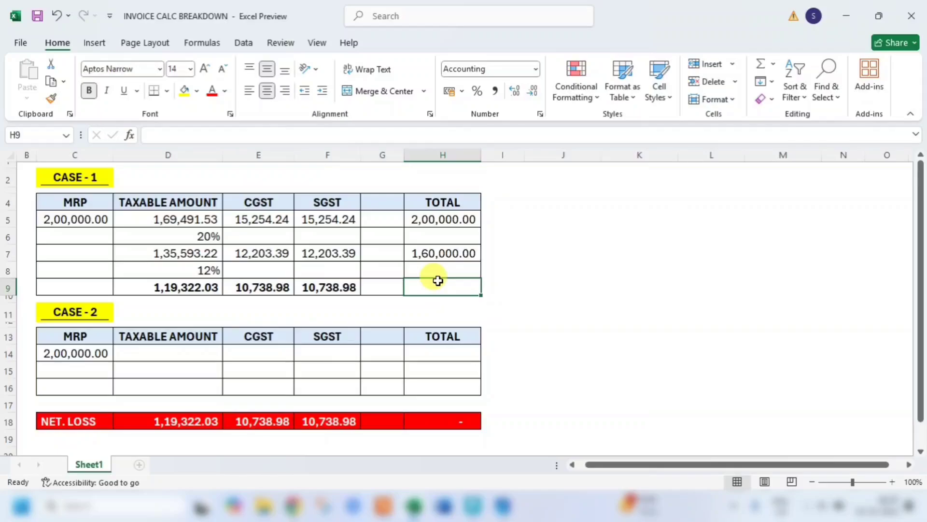
text(=SUM()
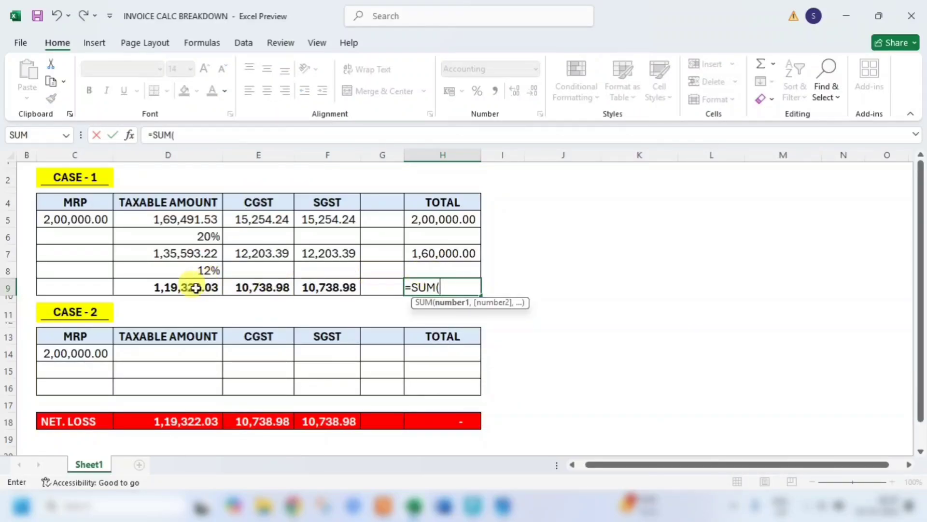
drag(190, 285, 325, 290)
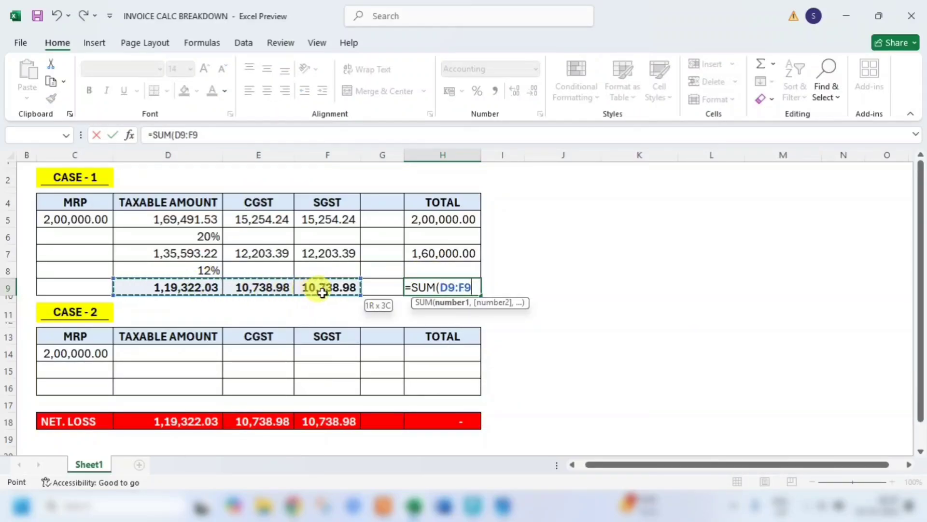
text())
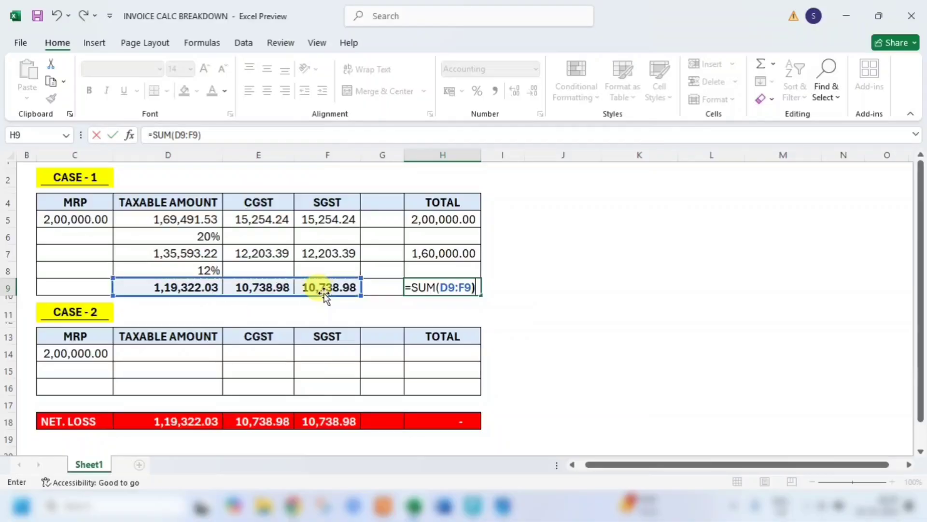
key(Return)
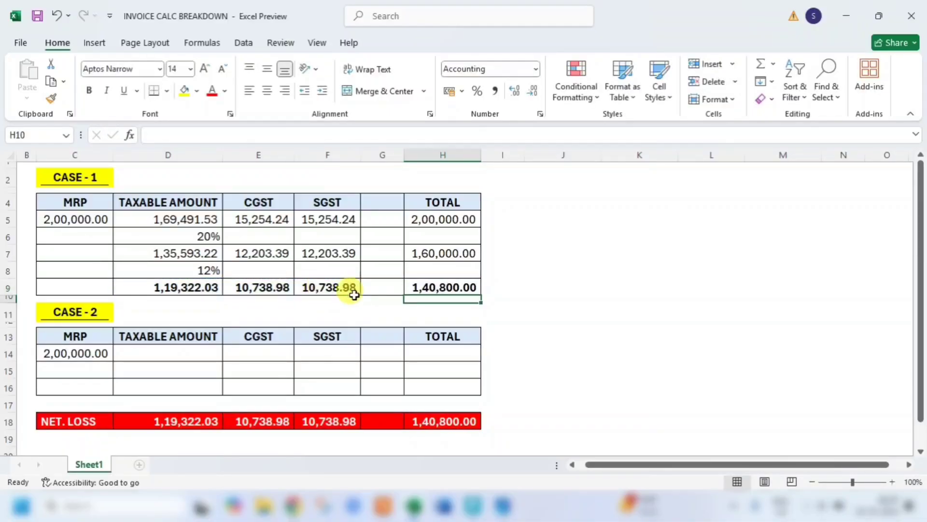
- Review the Case 1 discount rates and the final row's taxable amount, CGST, SGST and total
click(439, 287)
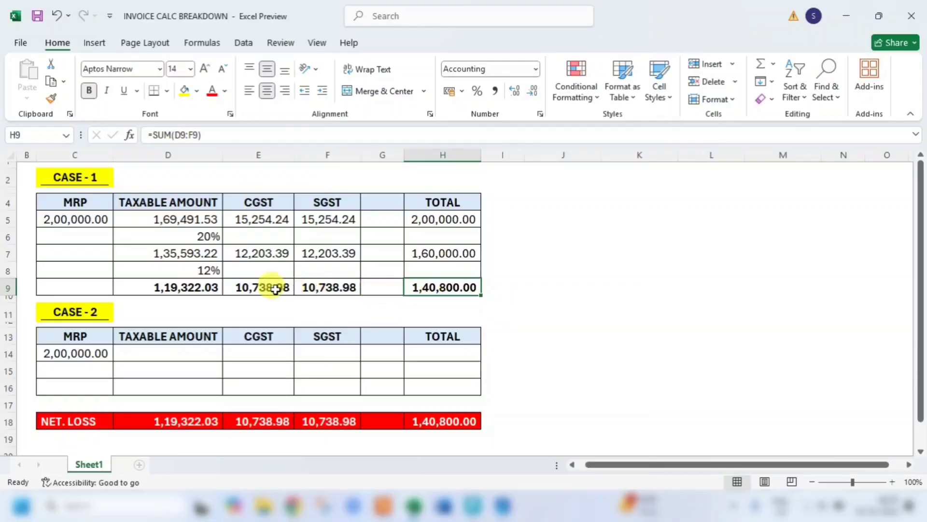
drag(251, 289, 341, 285)
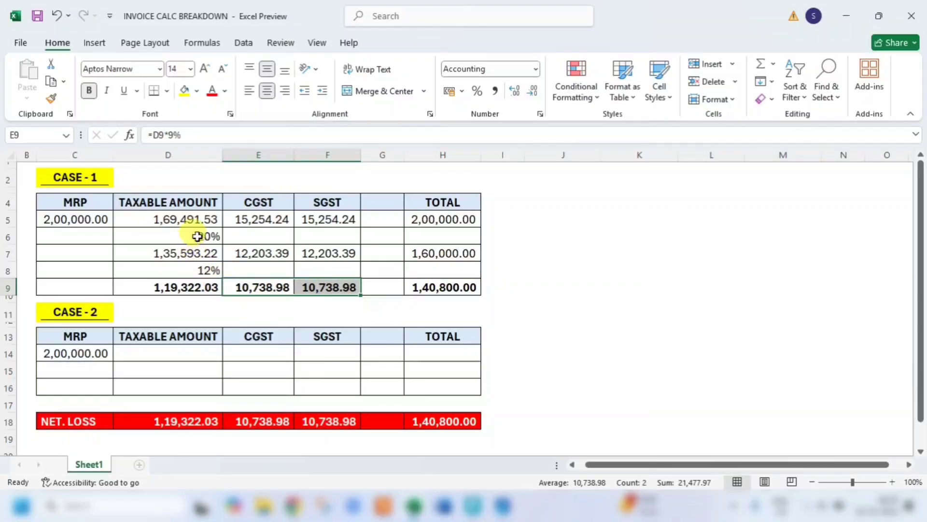
click(200, 235)
click(205, 267)
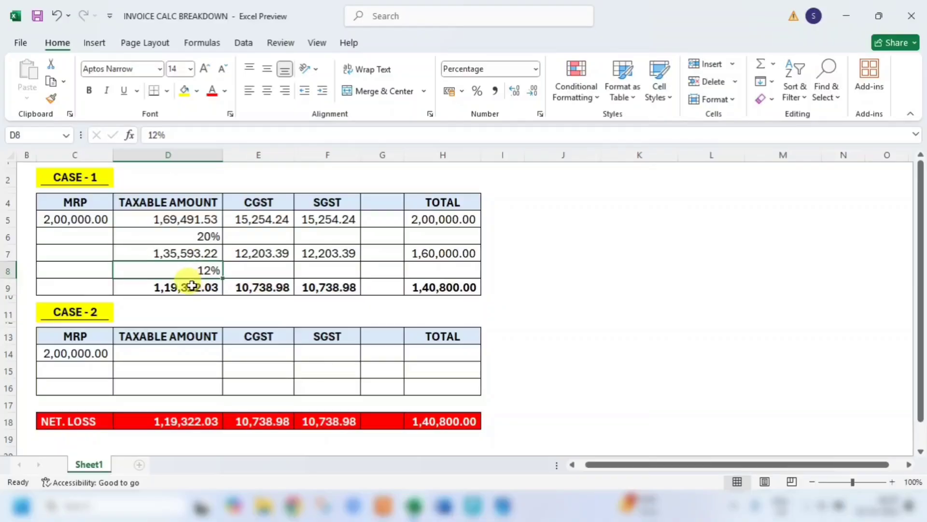
click(192, 285)
click(262, 286)
click(328, 289)
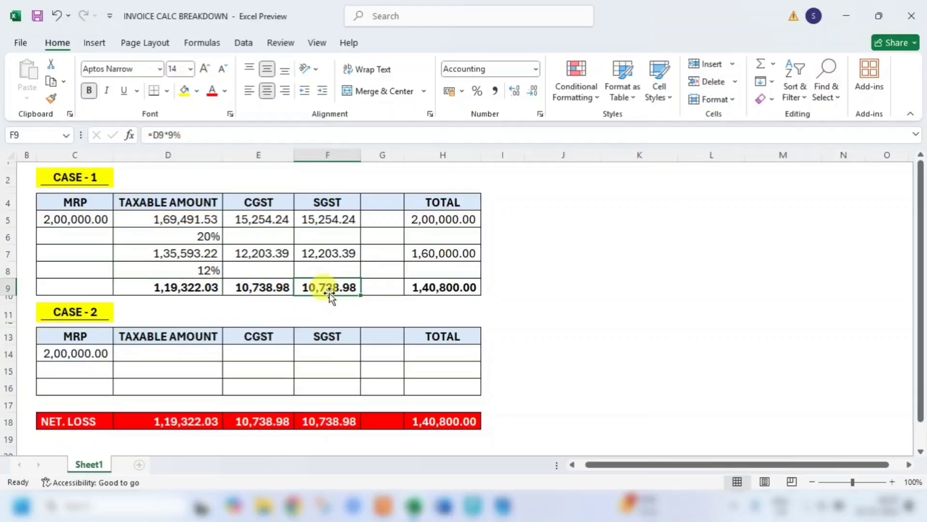
click(442, 288)
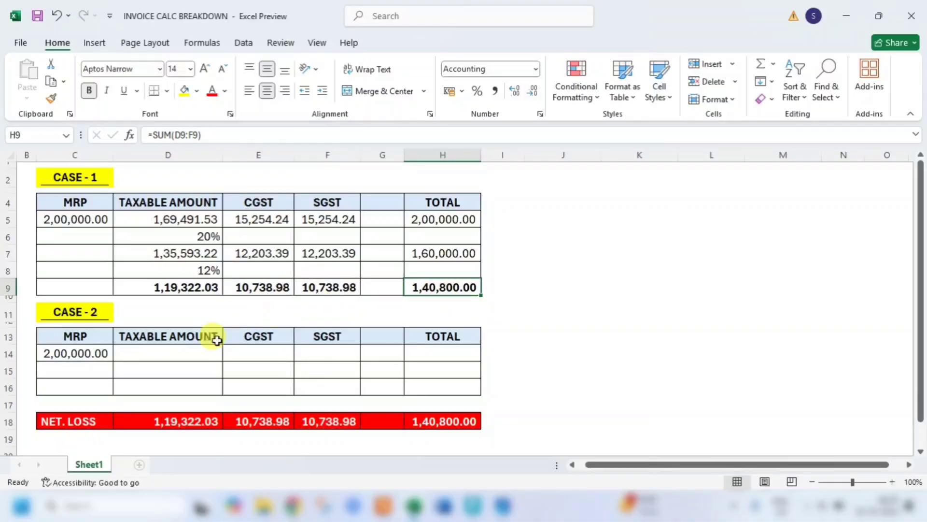
- Calculate the Case 2 taxable amount from the MRP in D14 with =C14/1.18
click(183, 355)
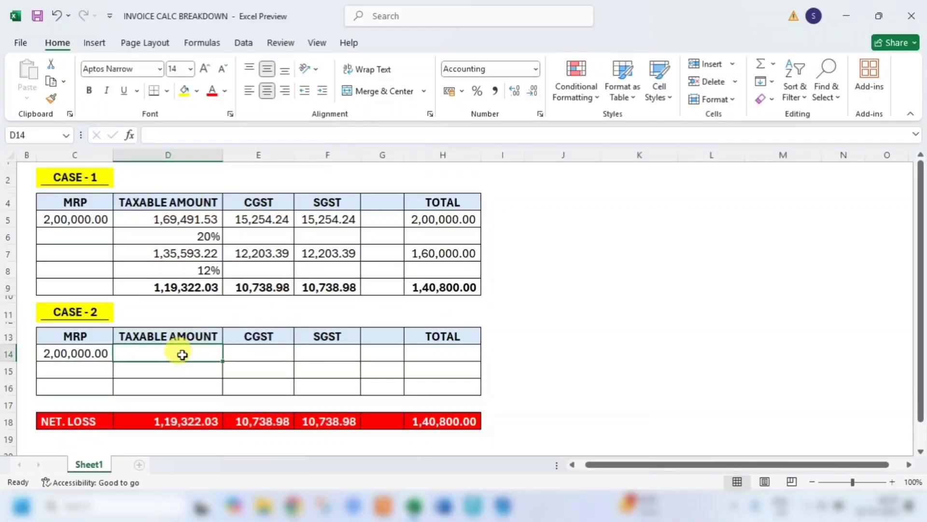
text(=)
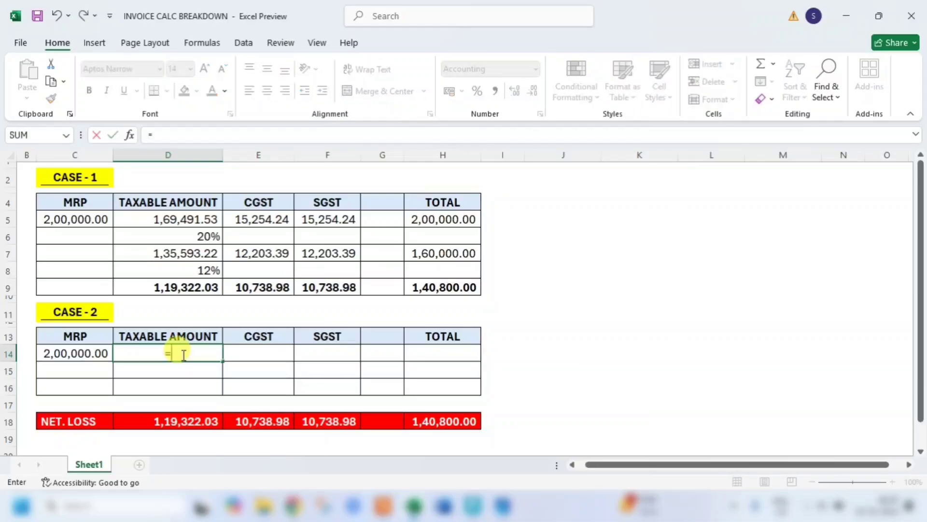
click(77, 353)
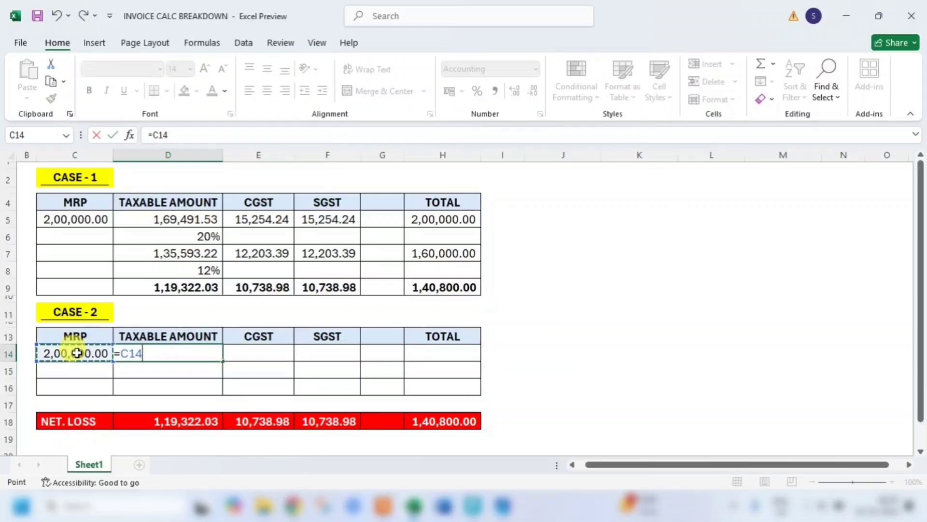
text(/1.18)
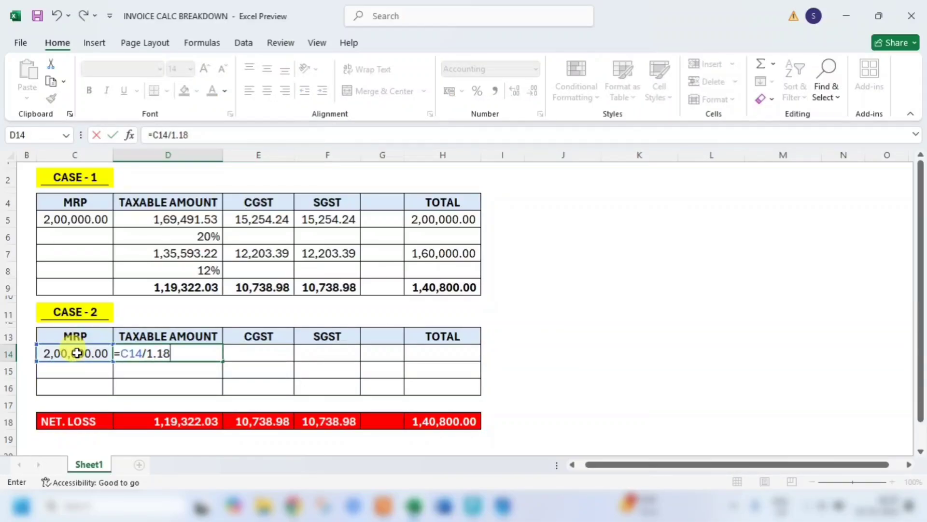
key(Return)
click(150, 355)
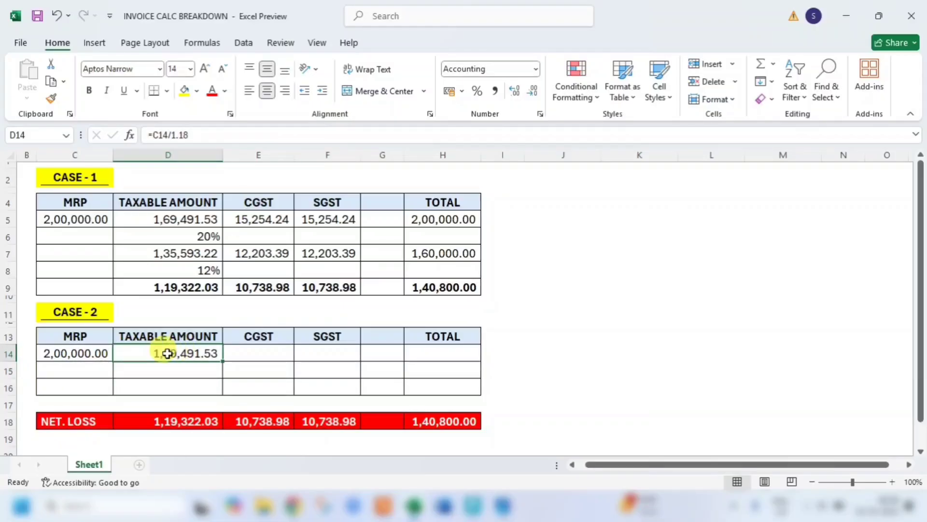
- Calculate CGST on the undiscounted Case 2 taxable amount in E14 with =D14*9%
click(263, 355)
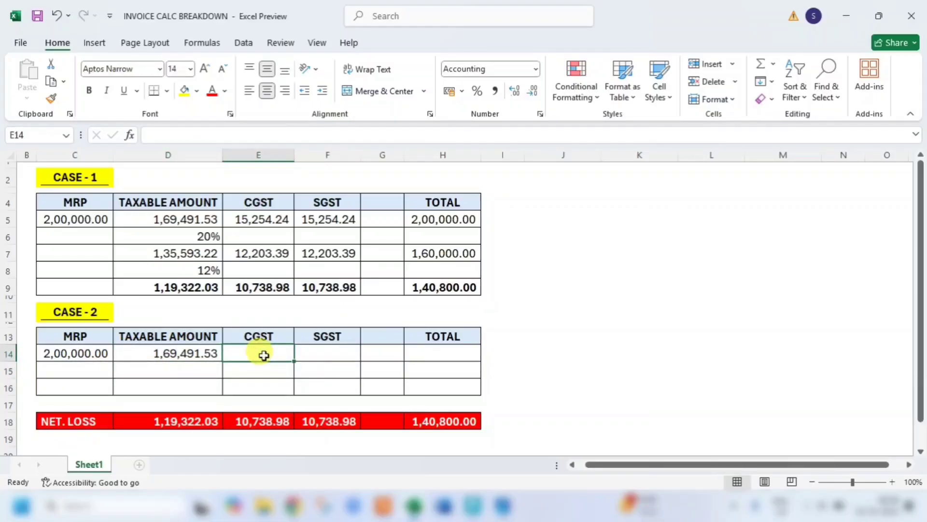
text(=)
click(181, 351)
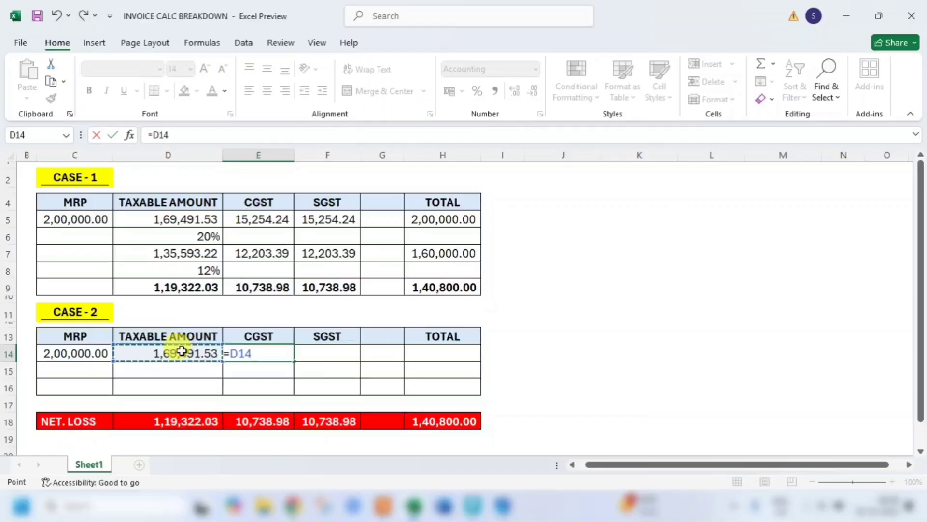
text(*9%)
key(Return)
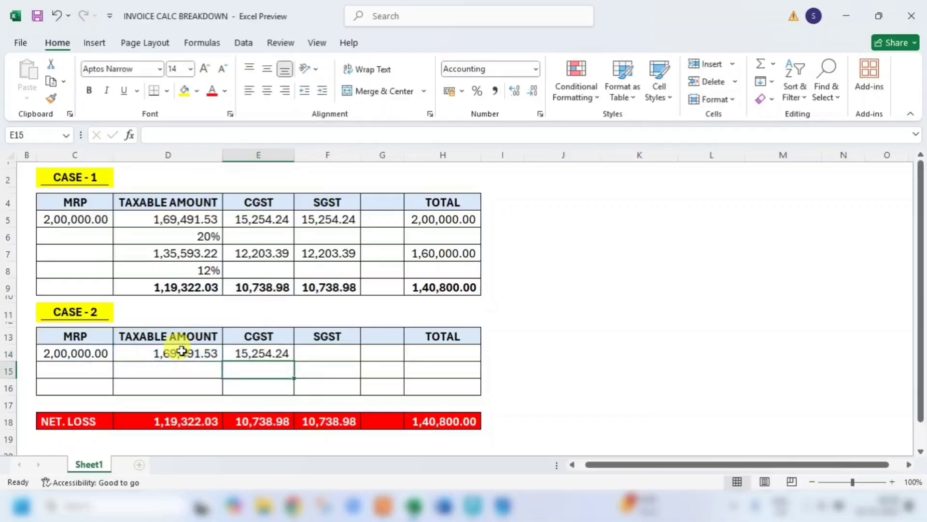
- Calculate SGST on the undiscounted Case 2 taxable amount in F14 with =D14*9%
click(324, 357)
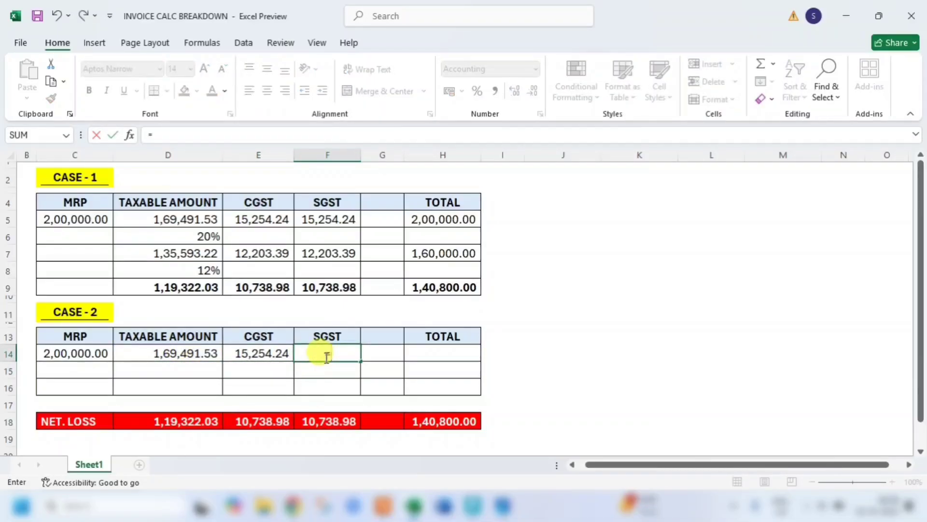
text(=)
click(198, 351)
text(*)
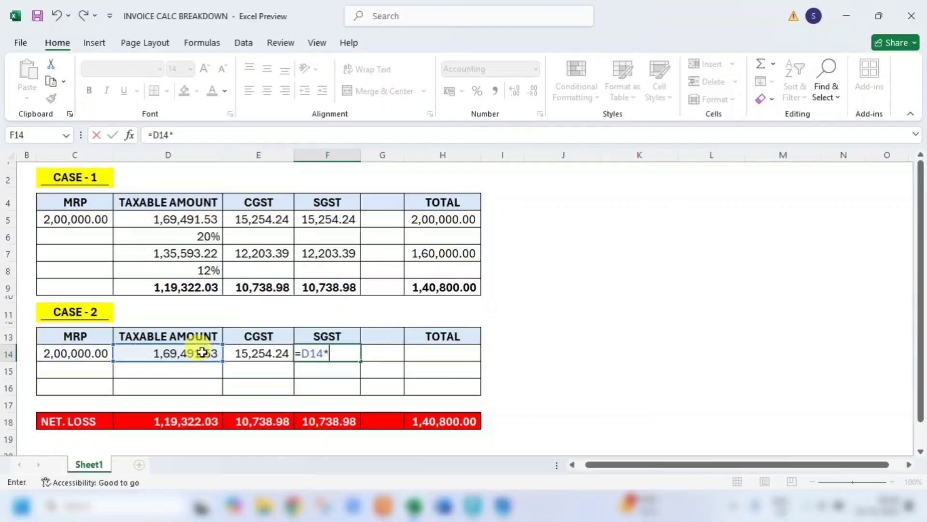
text(9%)
key(Return)
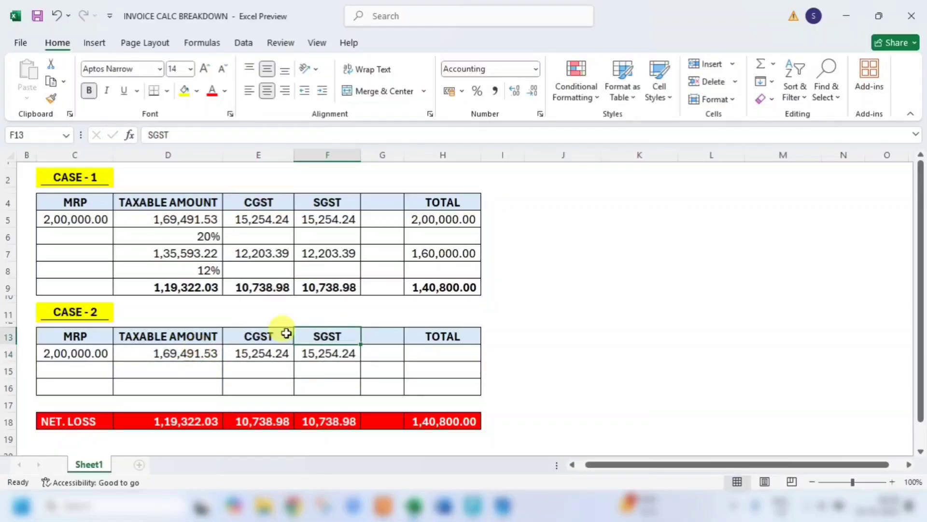
- Total the first Case 2 row in H14 with =SUM(D14:F14)
click(447, 352)
text(=SI)
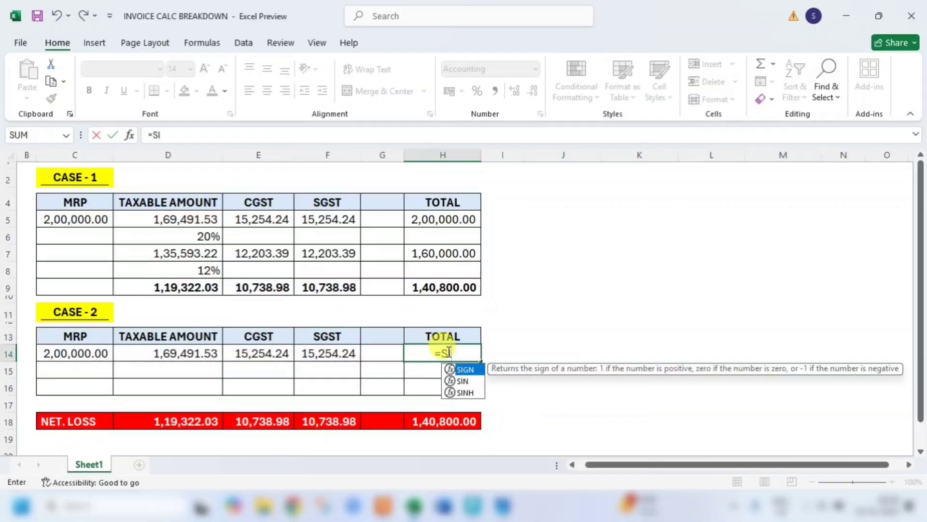
key(BackSpace)
text(UM()
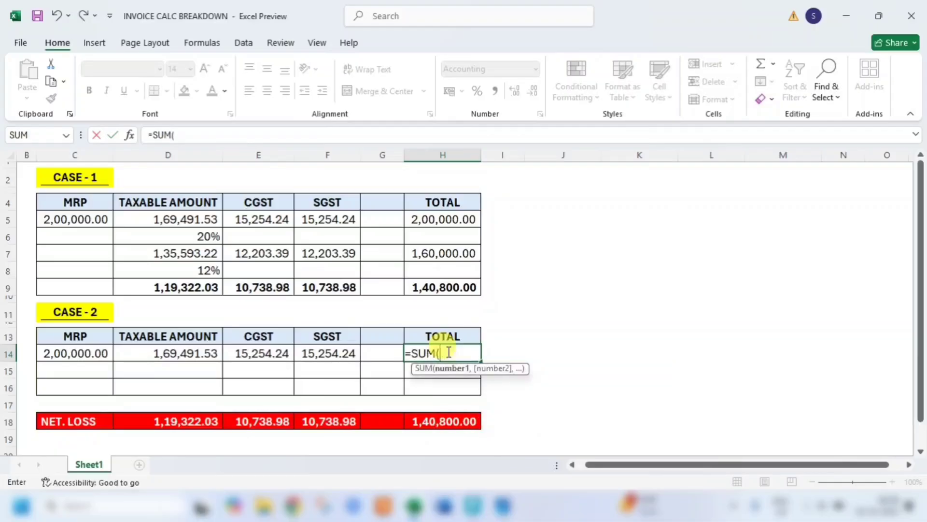
drag(196, 353, 320, 357)
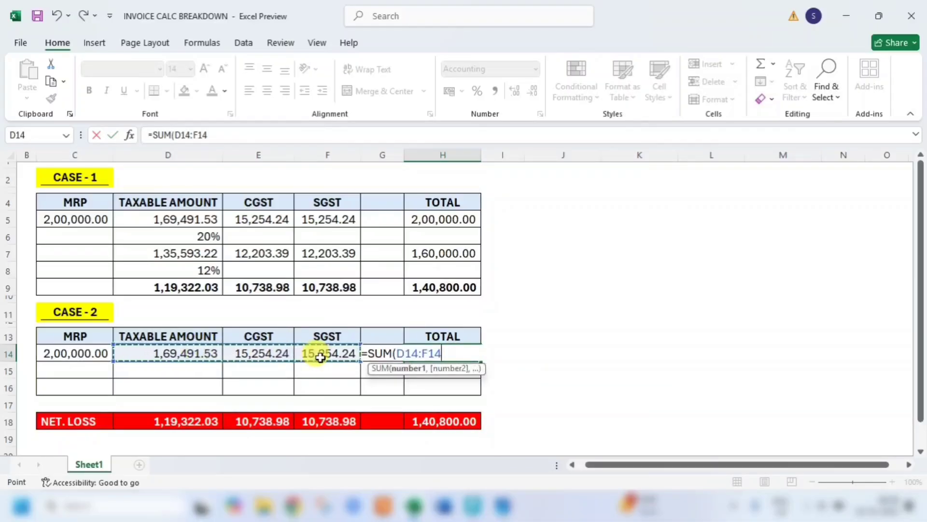
text())
key(Return)
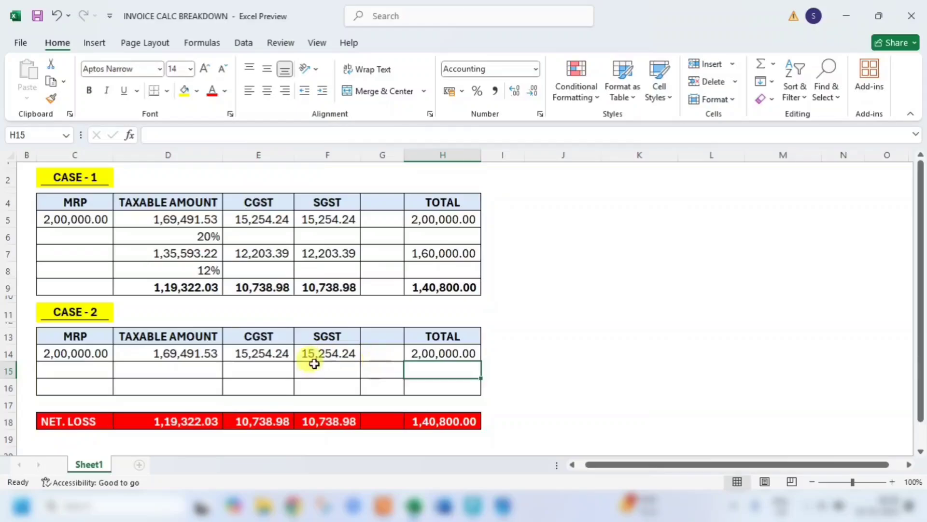
- Enter the combined Case 2 discount rate of 32% in D15
click(201, 368)
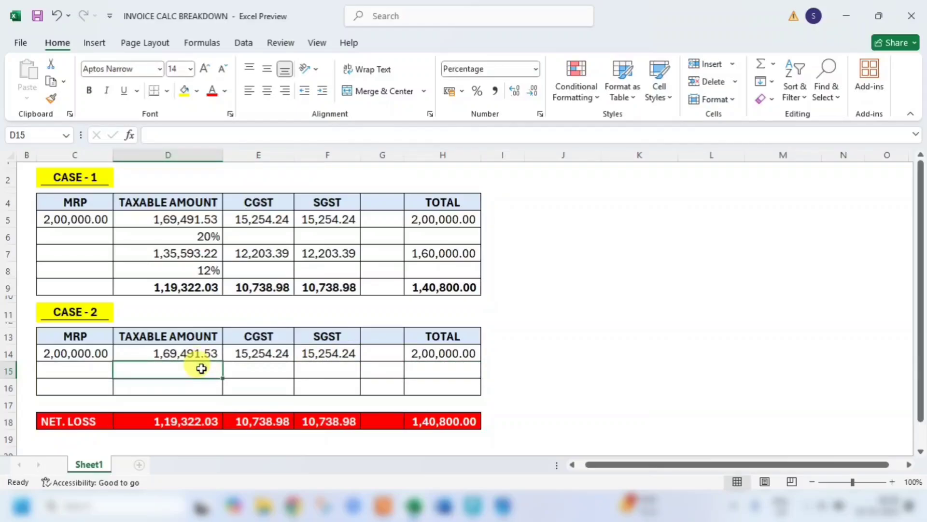
text(32)
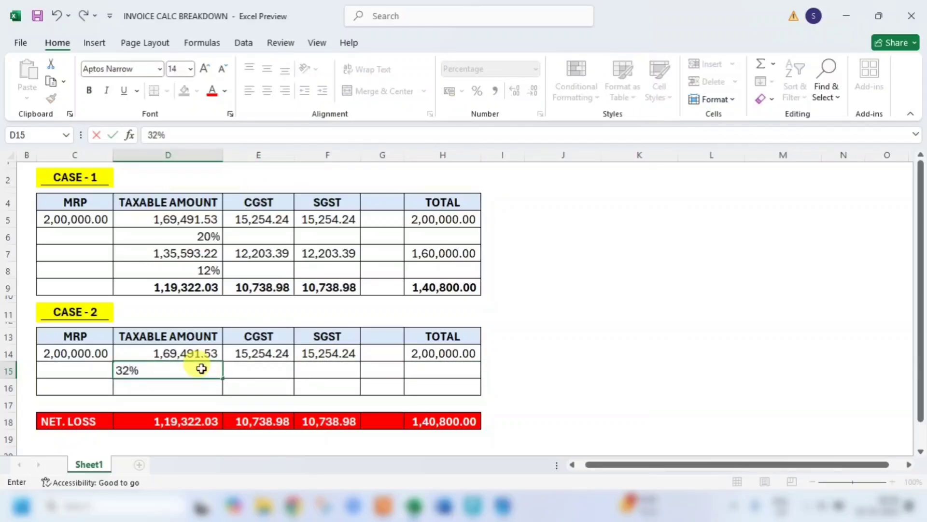
key(Return)
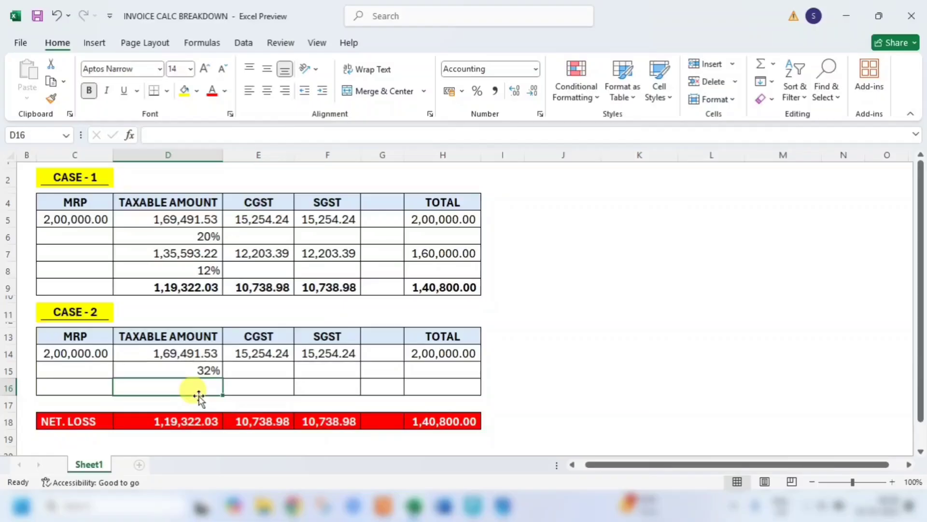
- Calculate the discounted Case 2 taxable amount in D16 with =D14-(D14*D15)
text(=)
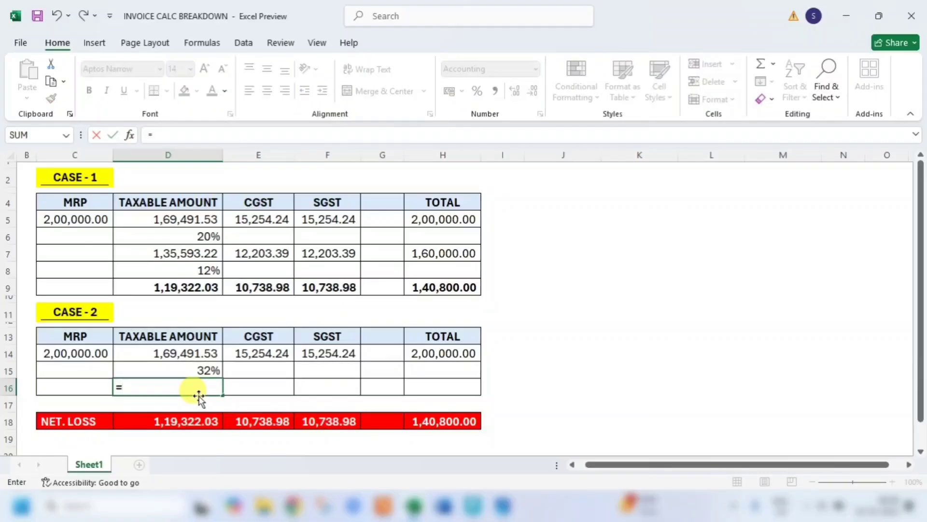
click(191, 353)
text(-)
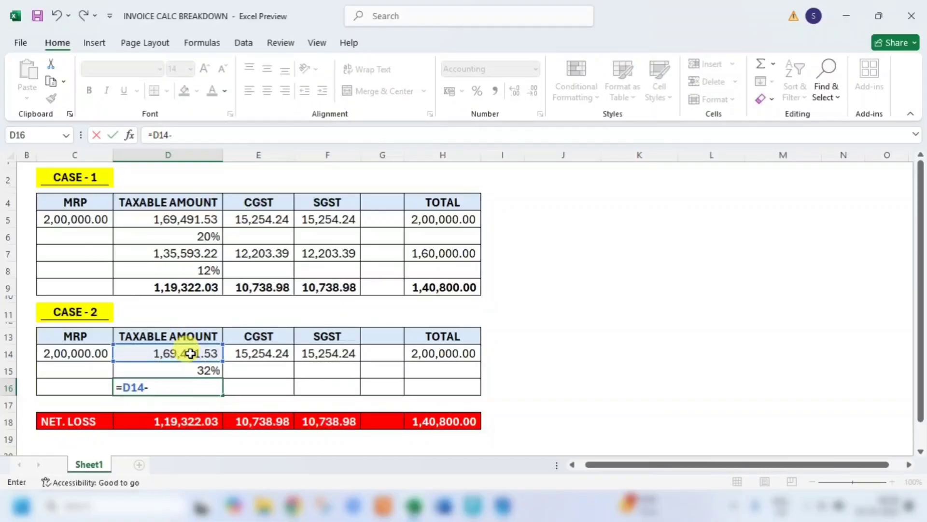
text(()
click(191, 354)
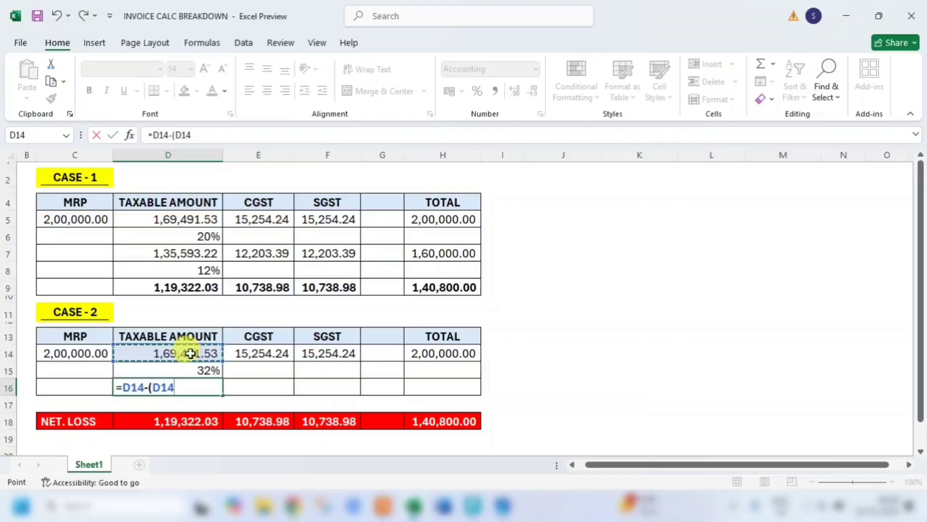
text(*)
click(196, 370)
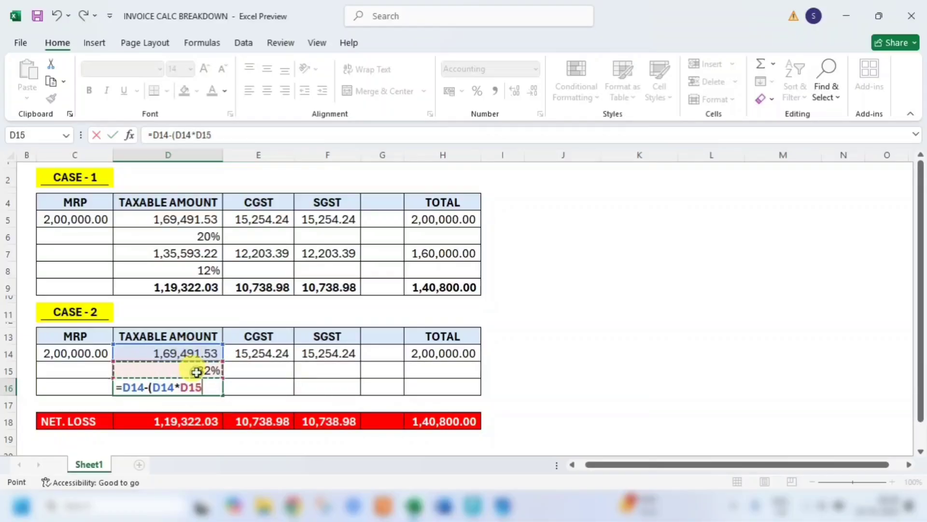
text())
key(Return)
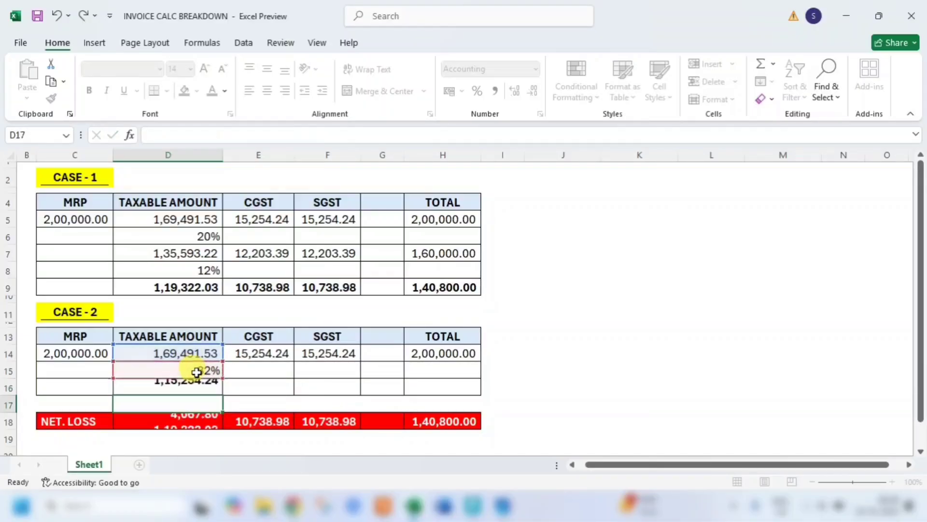
- Calculate CGST on the discounted Case 2 taxable amount in E16 with =D16*9%
click(252, 387)
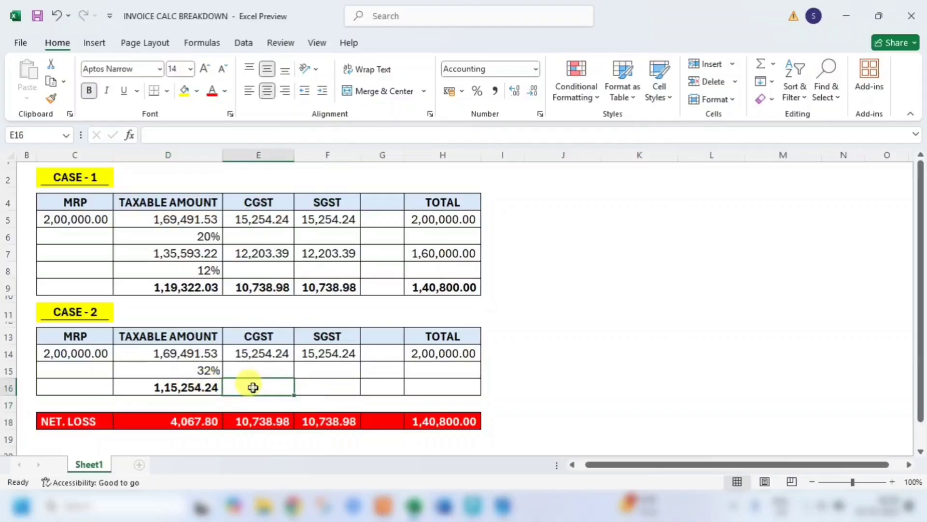
text(=)
click(187, 386)
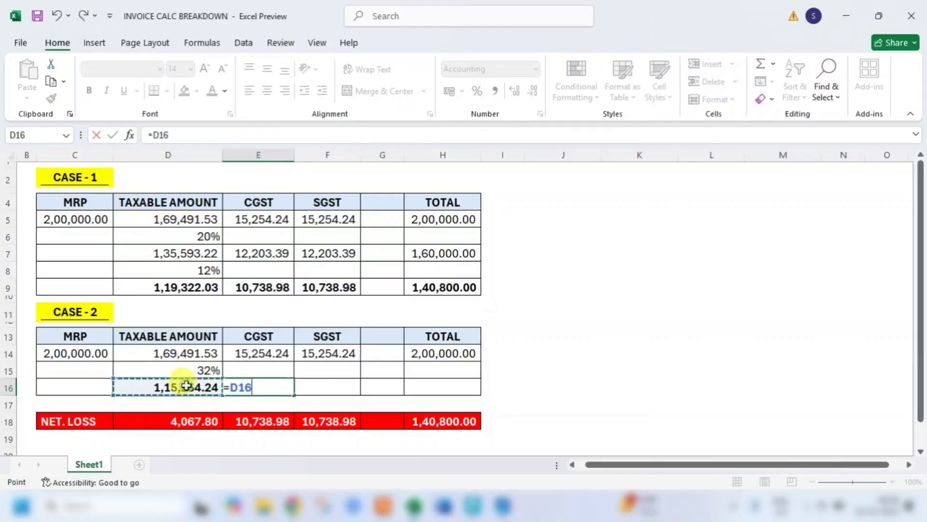
text(*)
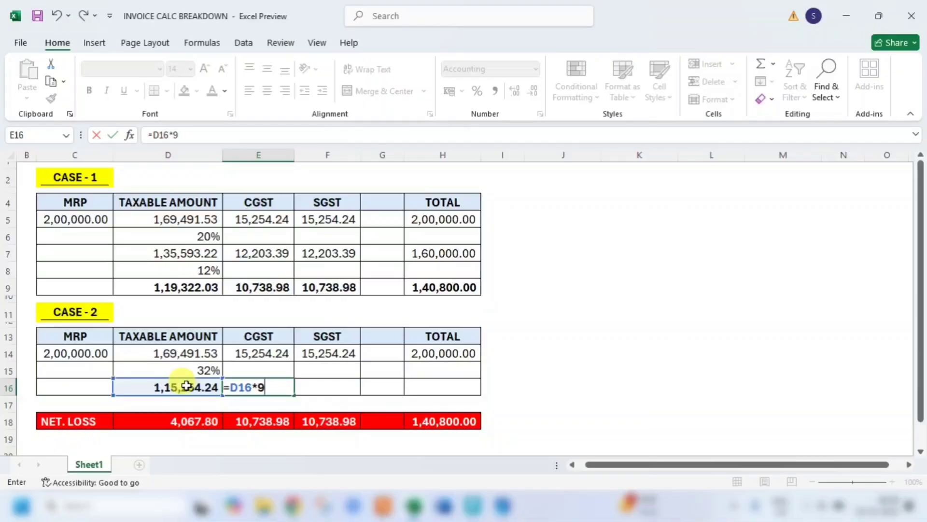
key(Return)
- Calculate SGST on the discounted Case 2 taxable amount in F16 with =D16*9%
click(322, 384)
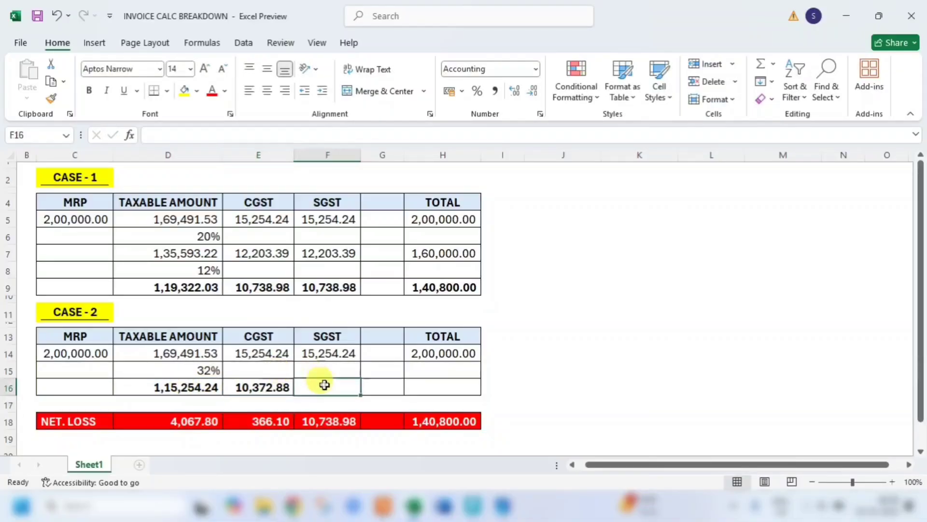
text(=)
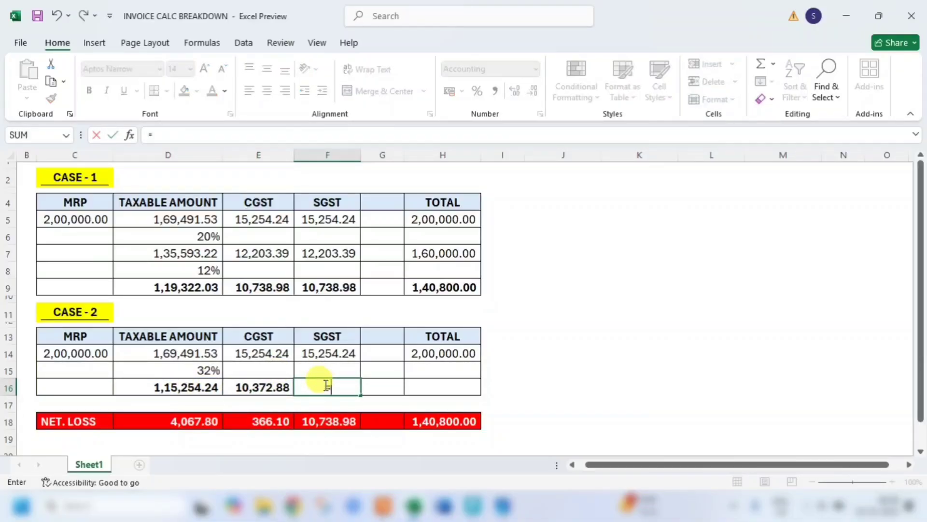
click(190, 387)
text(*)
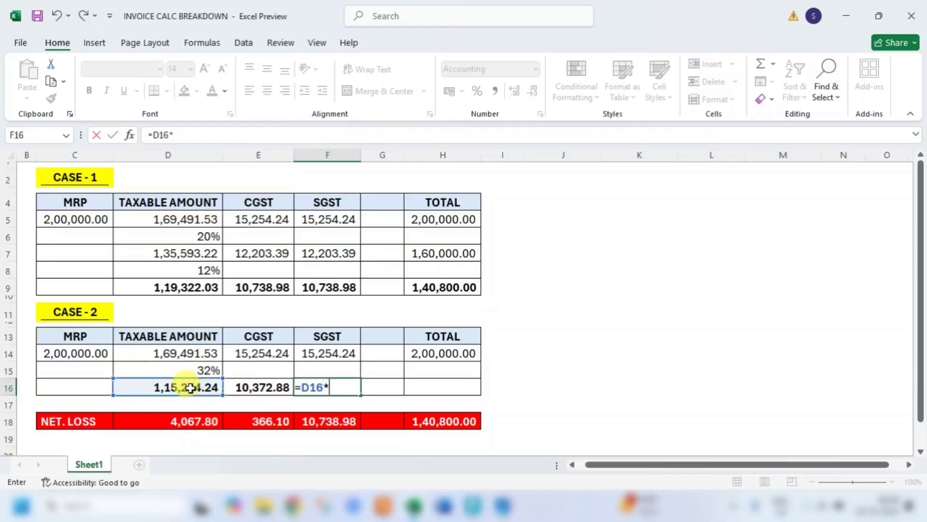
key(Return)
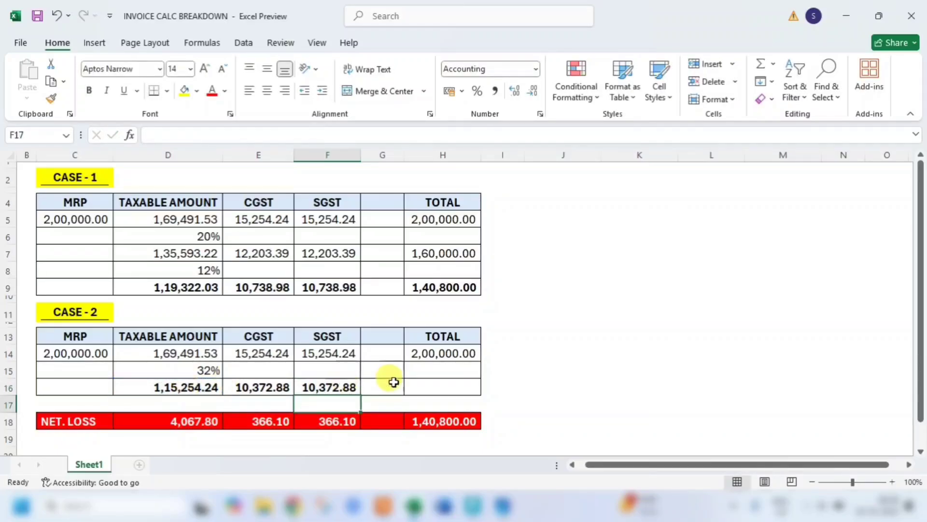
- Total the final Case 2 row in H16 with =SUM(D16:F16)
click(426, 385)
text(=SUM()
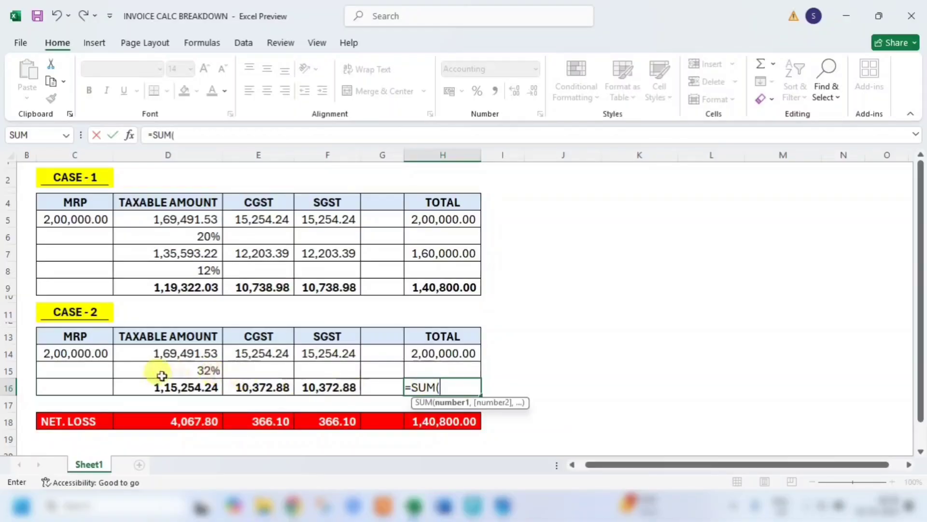
drag(203, 385, 315, 389)
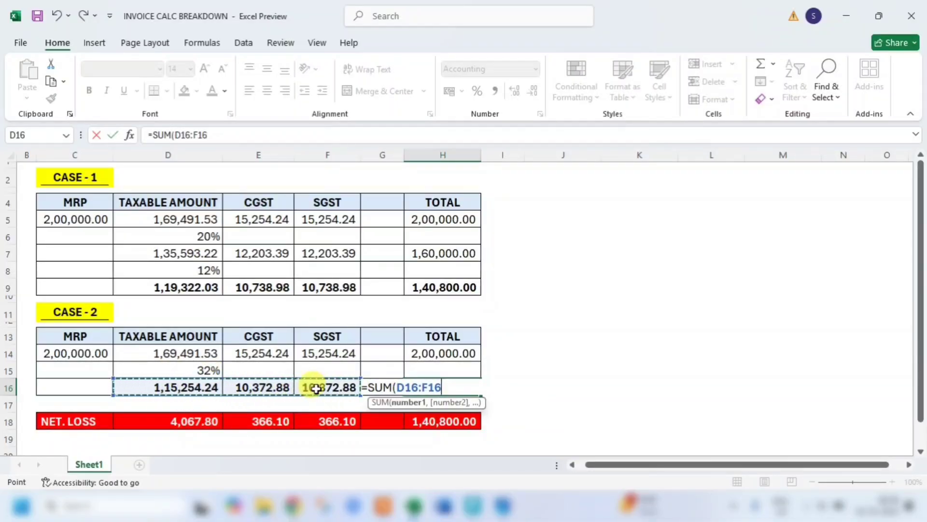
key(Return)
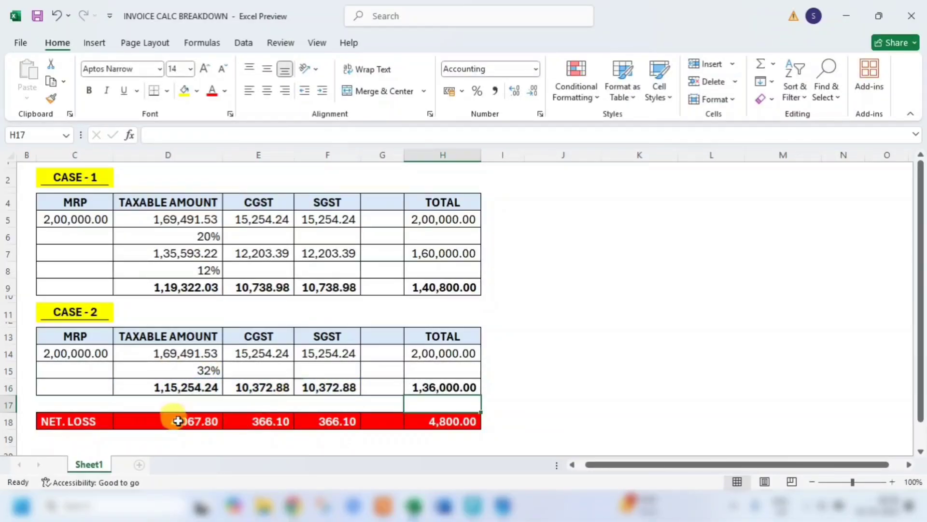
- Clear the existing formulas from the NET. LOSS row in D18:H18
drag(185, 419, 430, 421)
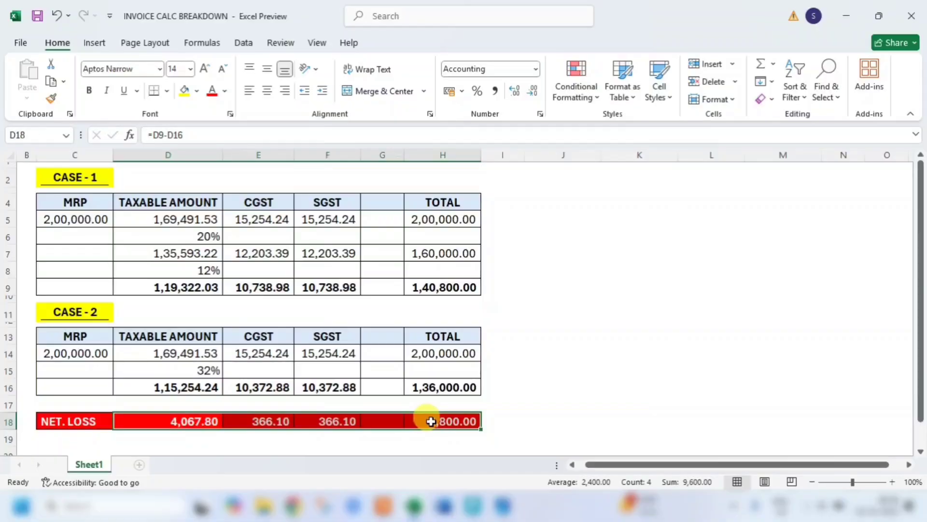
key(ctrl+b)
key(Delete)
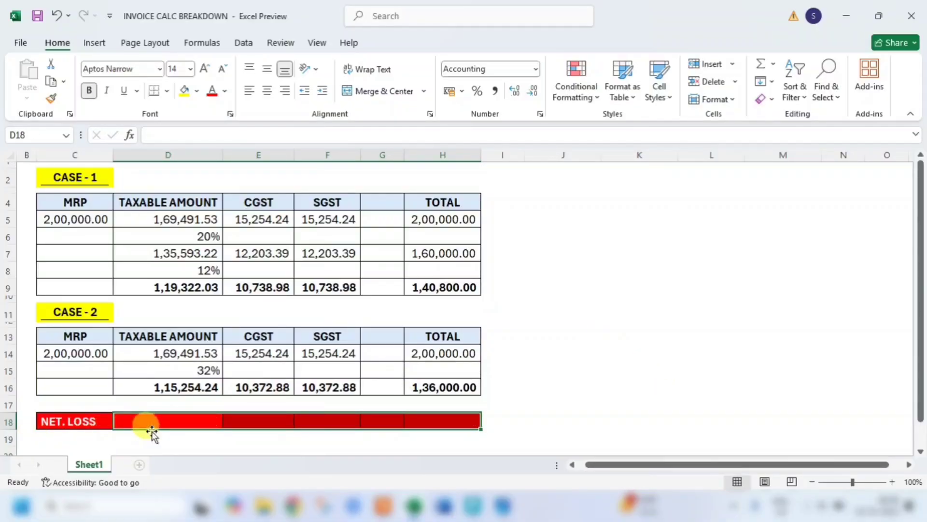
- Compare the final Case 1 total in H9 with the Case 2 total in H16 and check the discount rate in D15
click(61, 178)
click(74, 312)
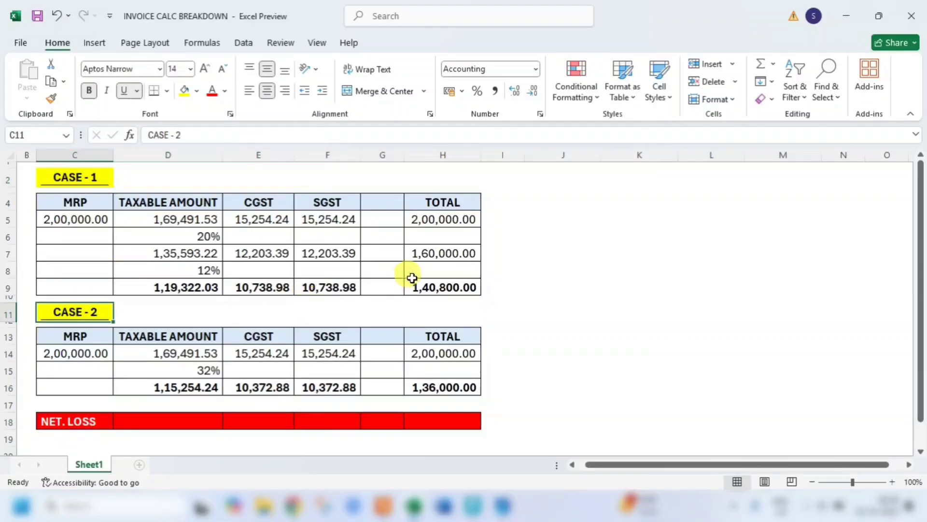
click(457, 287)
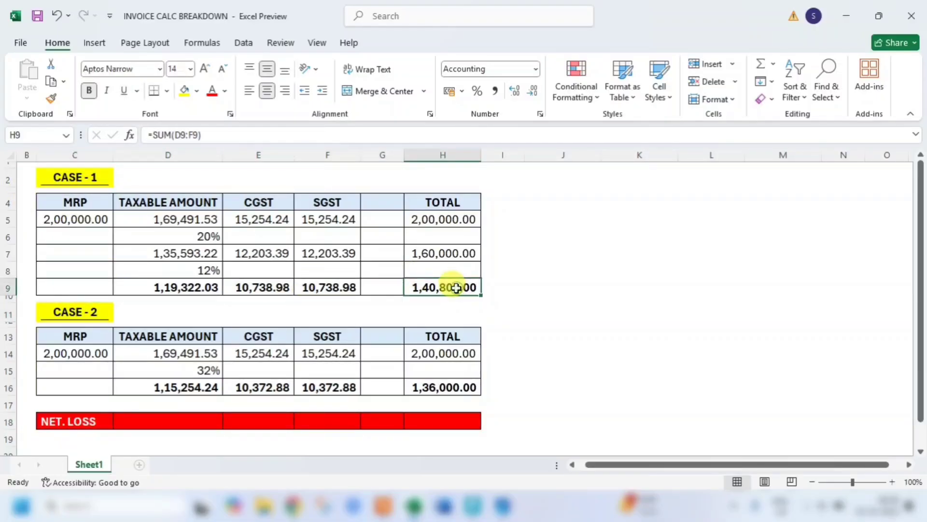
click(450, 387)
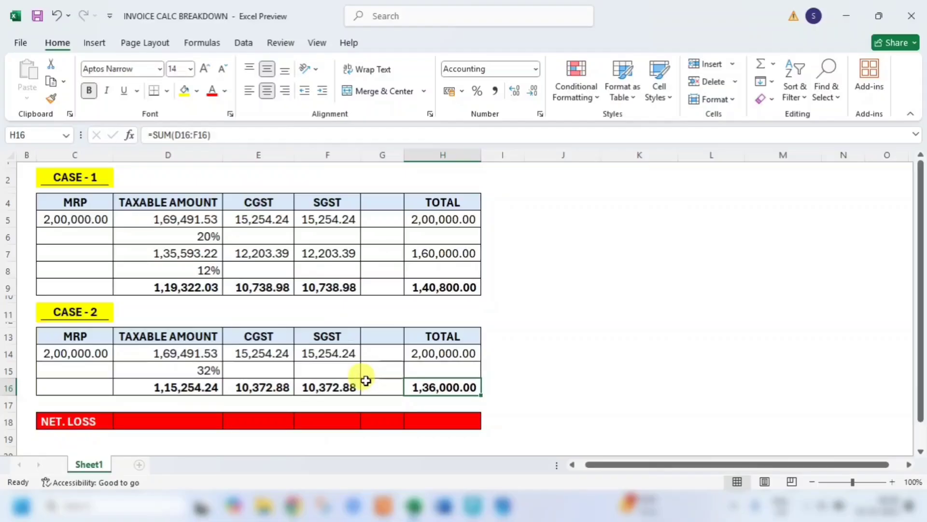
click(185, 371)
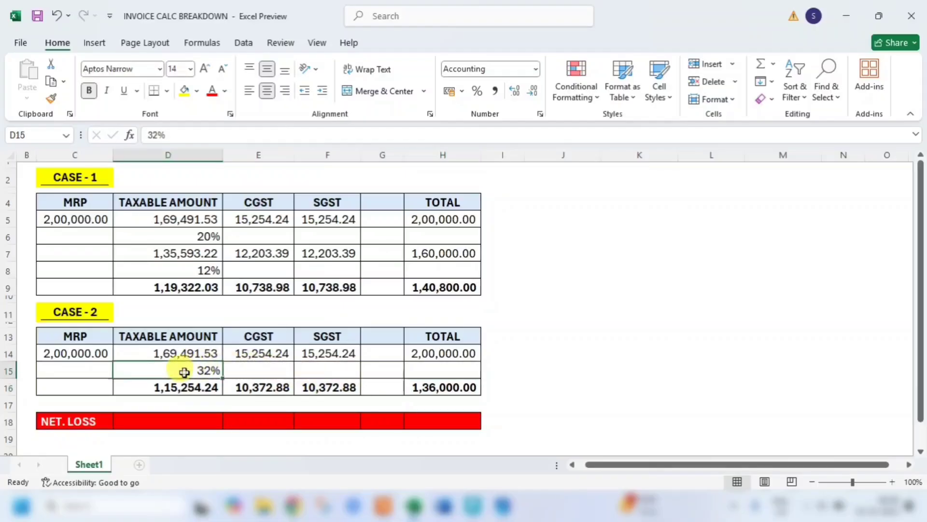
click(458, 389)
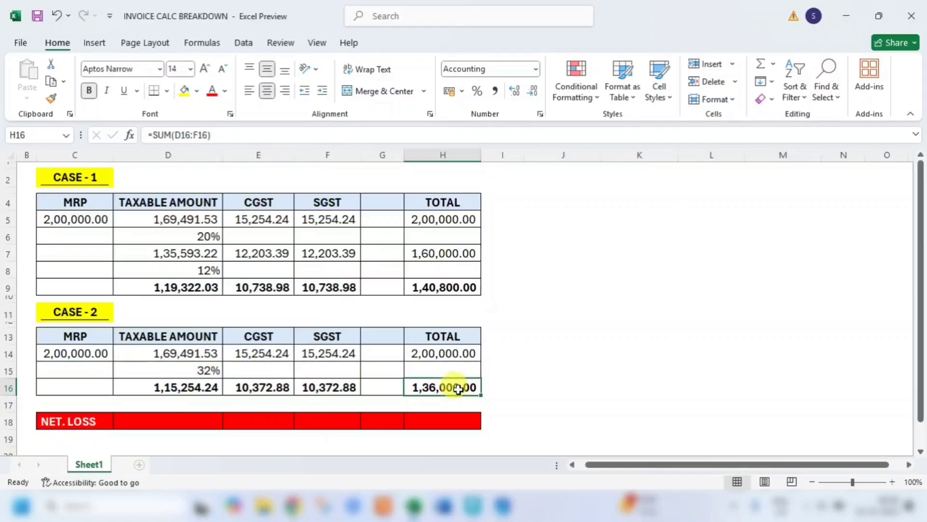
- Calculate the taxable amount difference between the two cases in the NET. LOSS row at D18 with =D9-D16
click(191, 421)
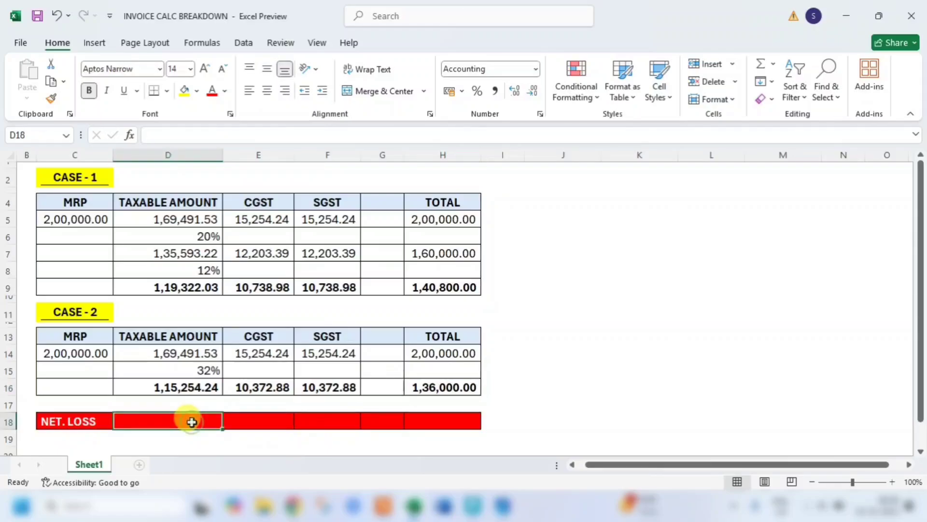
text(=)
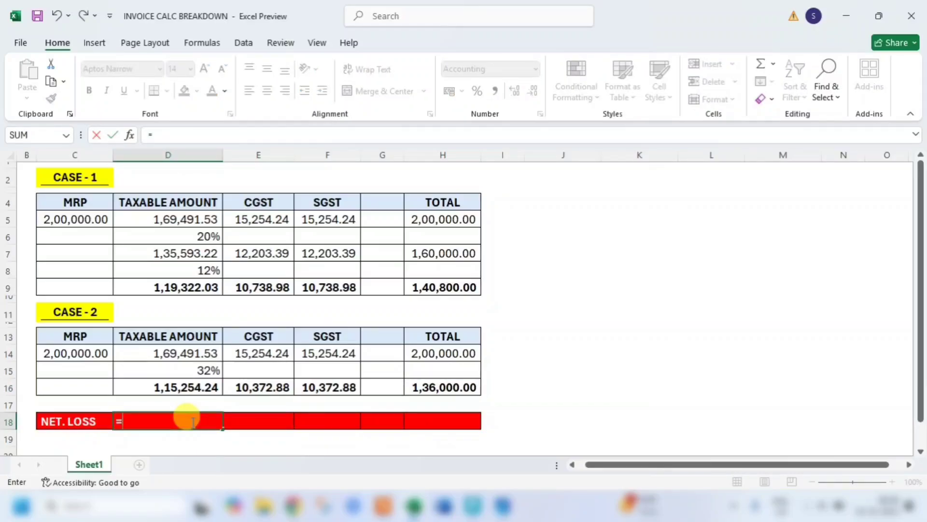
click(188, 288)
text(-)
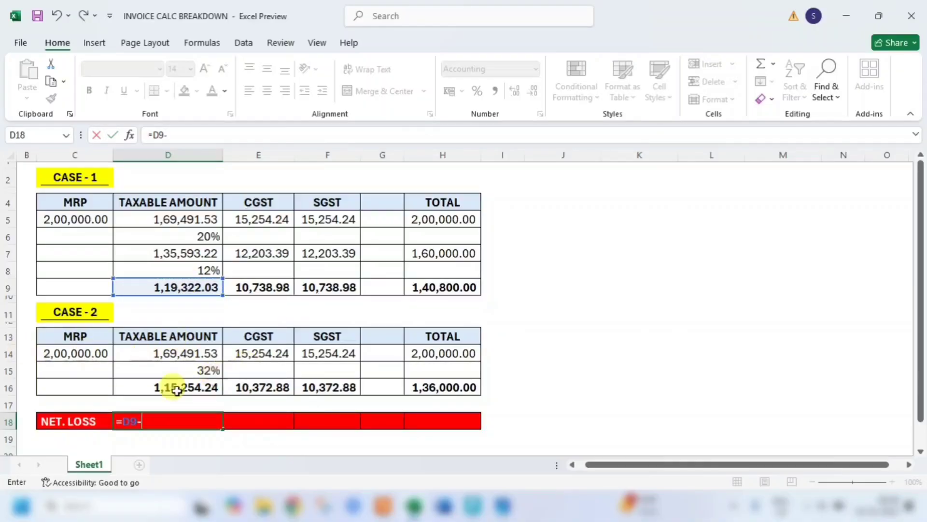
click(194, 390)
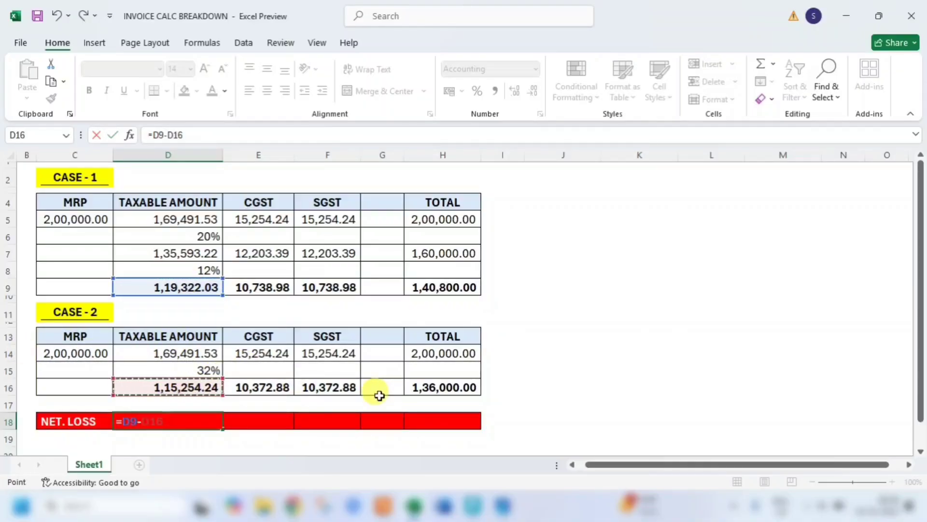
key(Return)
click(196, 420)
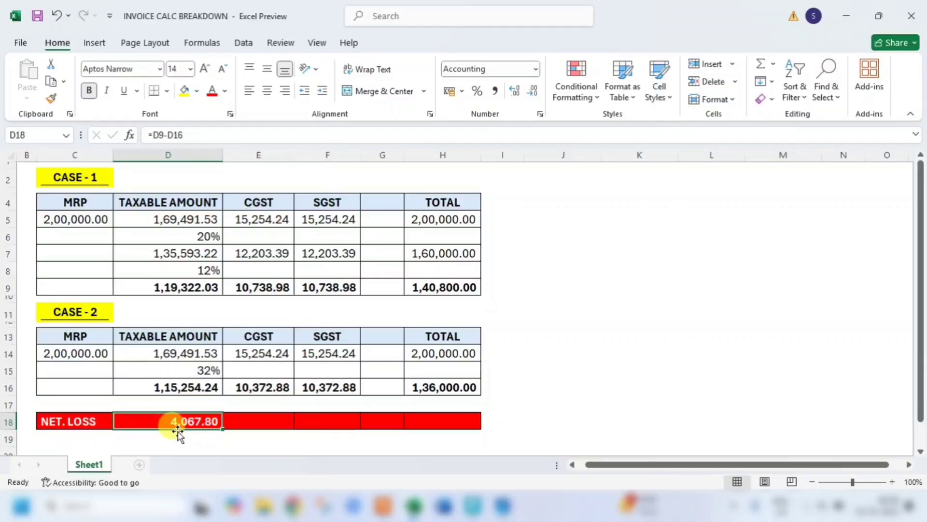
- Calculate the CGST difference between the two cases in the NET. LOSS row at E18 with =E9-E16
click(266, 421)
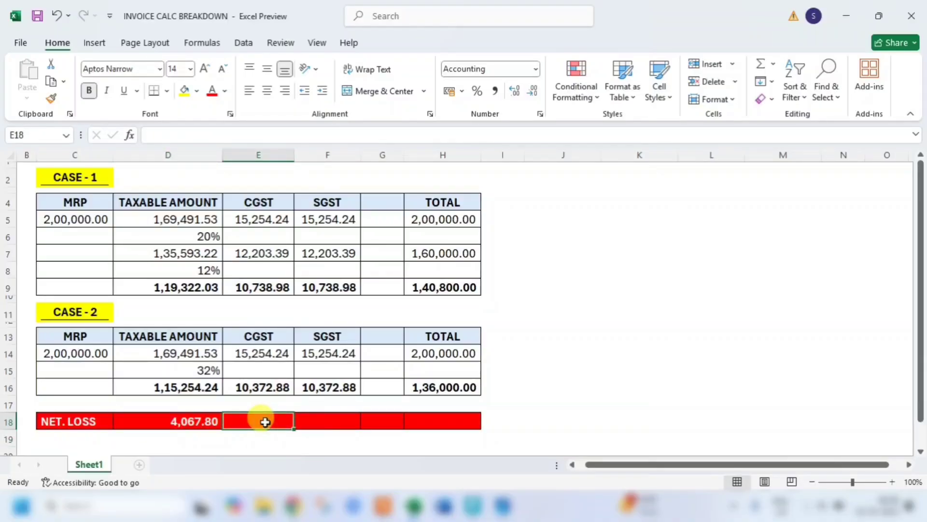
text(=)
click(266, 288)
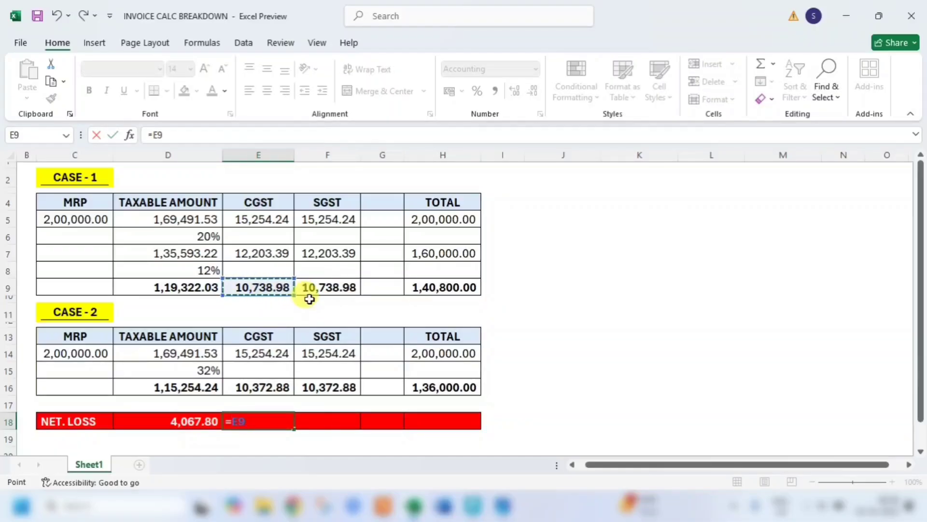
text(-)
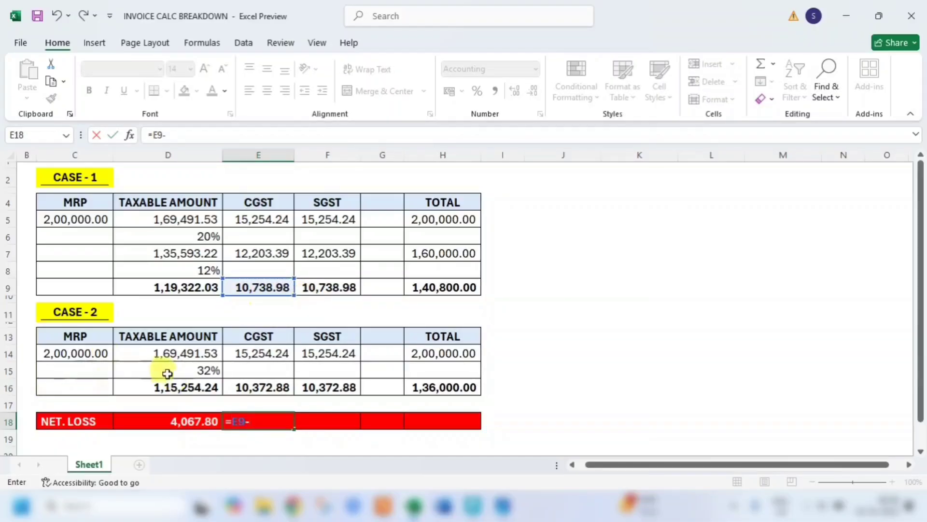
click(257, 390)
key(Return)
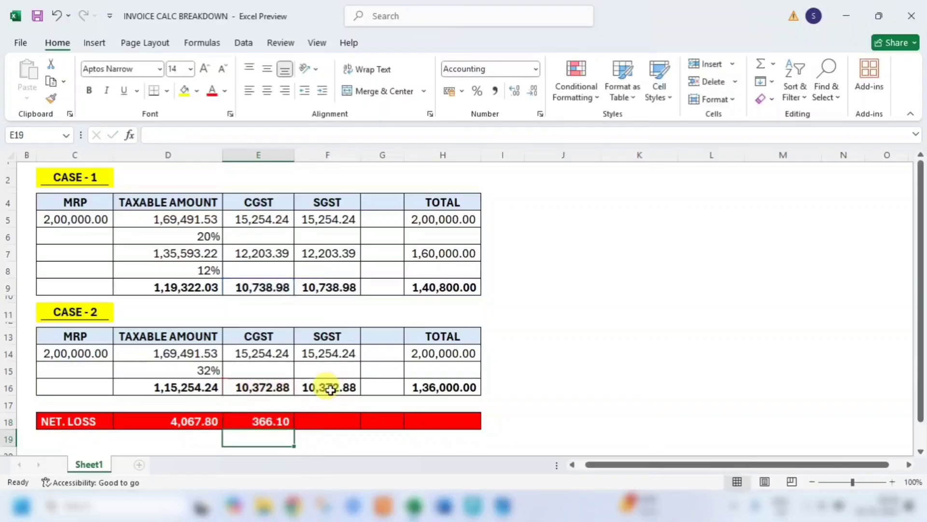
click(272, 421)
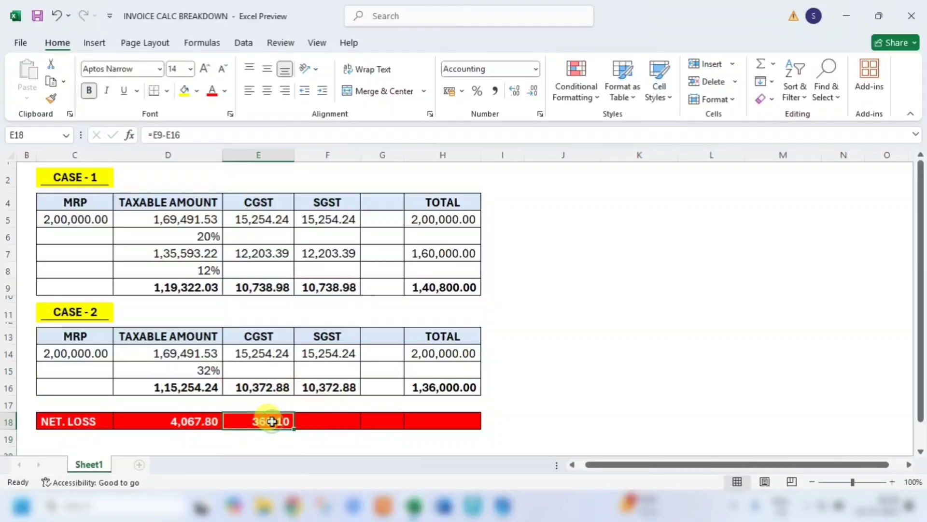
- Calculate the SGST difference between the two cases in the NET. LOSS row at F18 with =F9-F16
click(333, 422)
text(=)
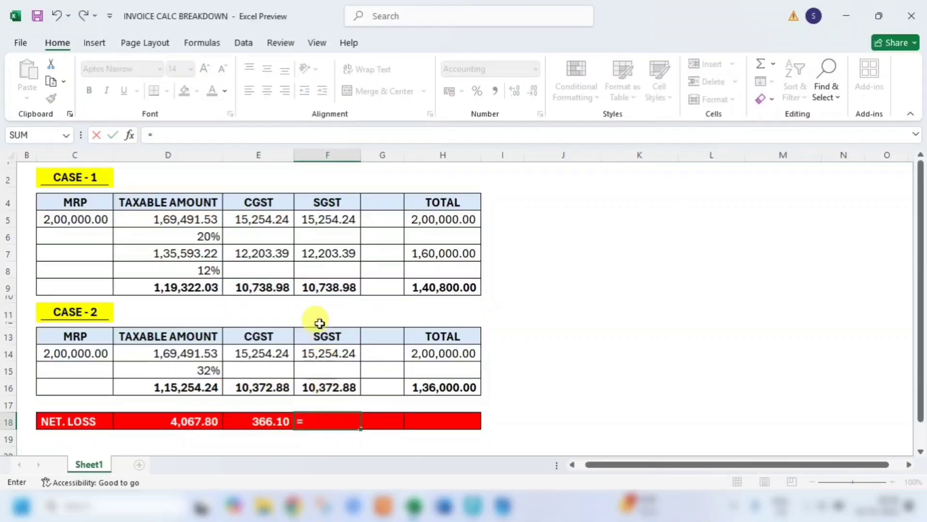
click(322, 288)
text(-)
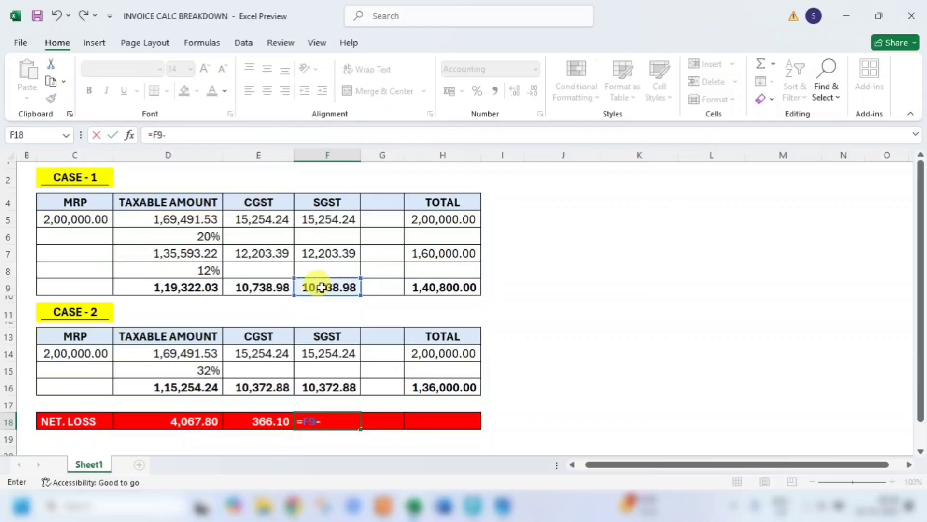
click(330, 388)
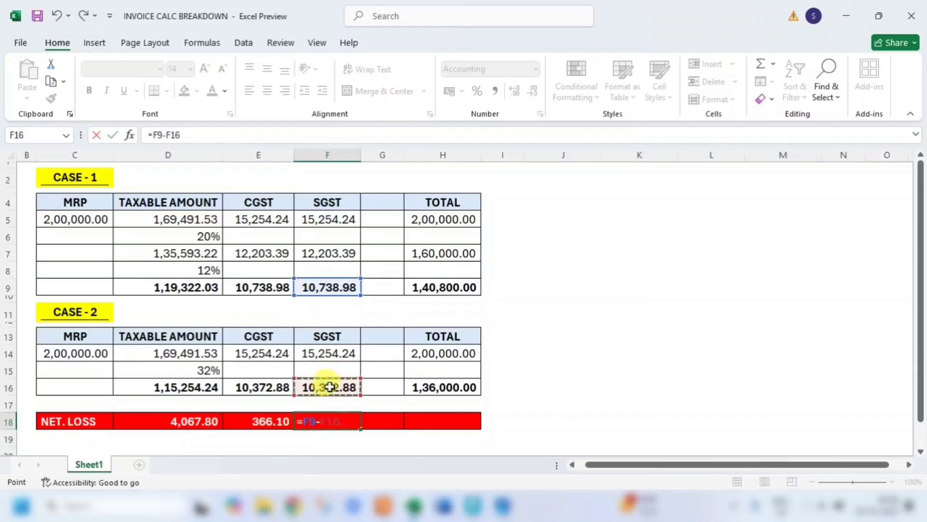
key(Return)
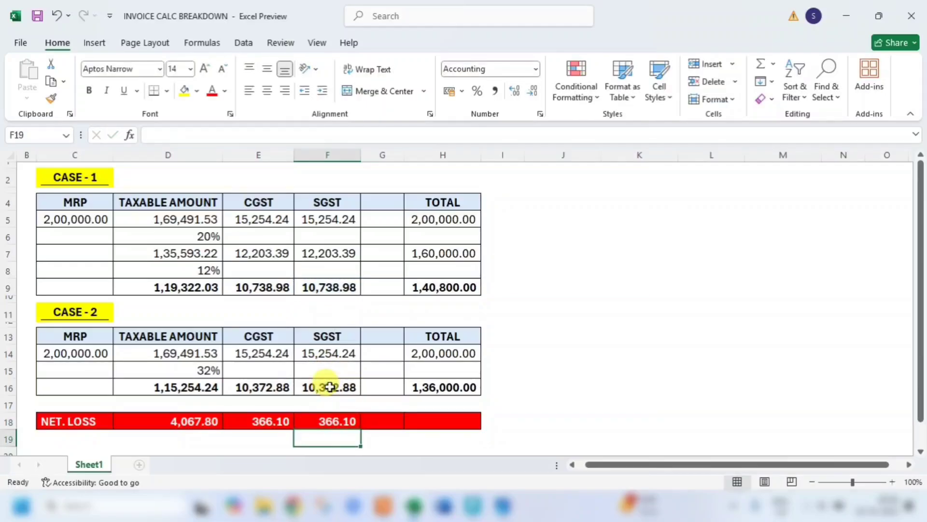
- Total the NET. LOSS row in H18 with =SUM(D18:F18)
click(440, 421)
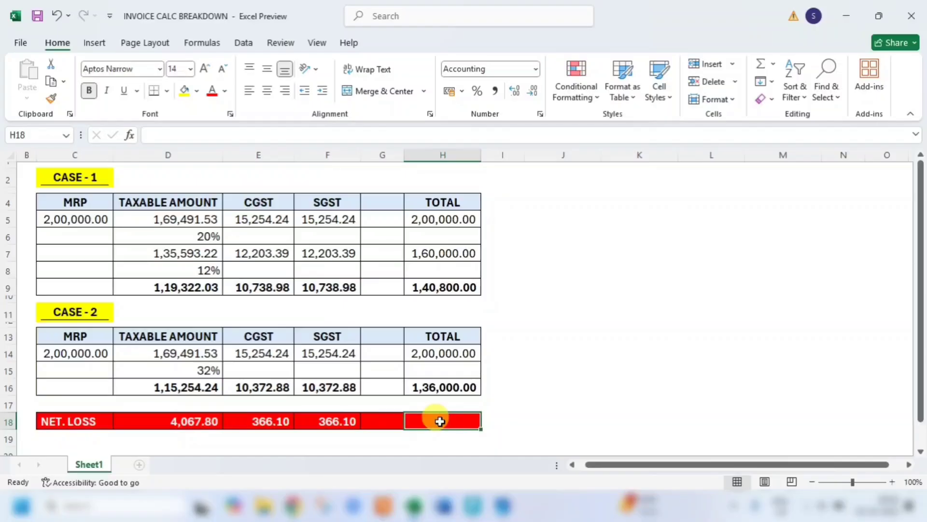
text(=)
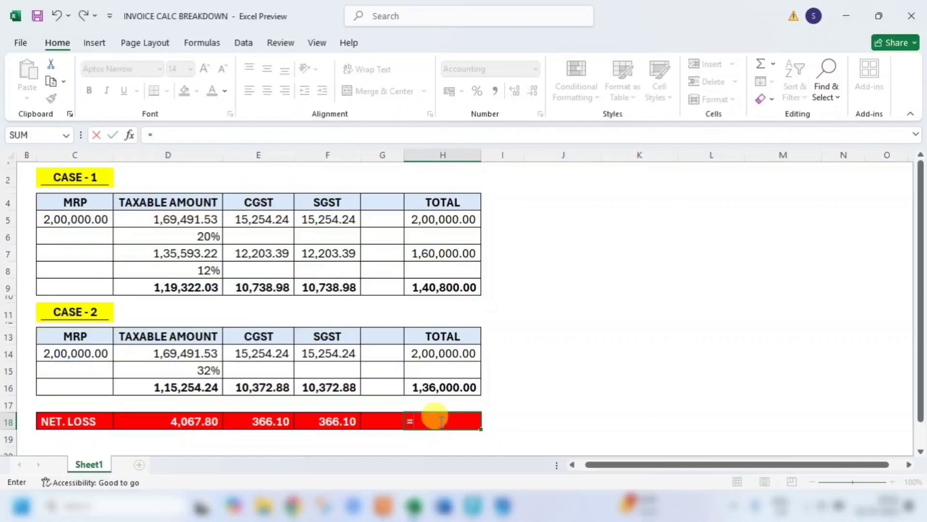
text(SUM()
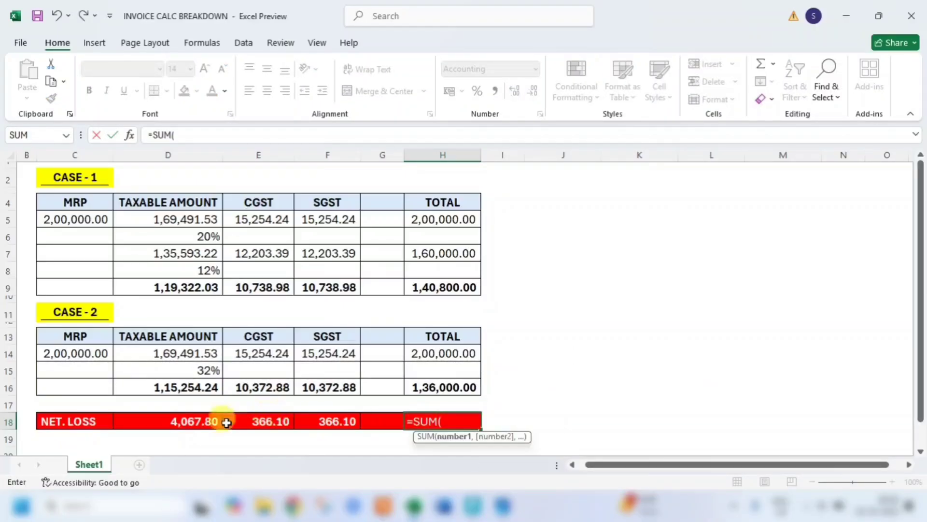
drag(178, 421, 335, 420)
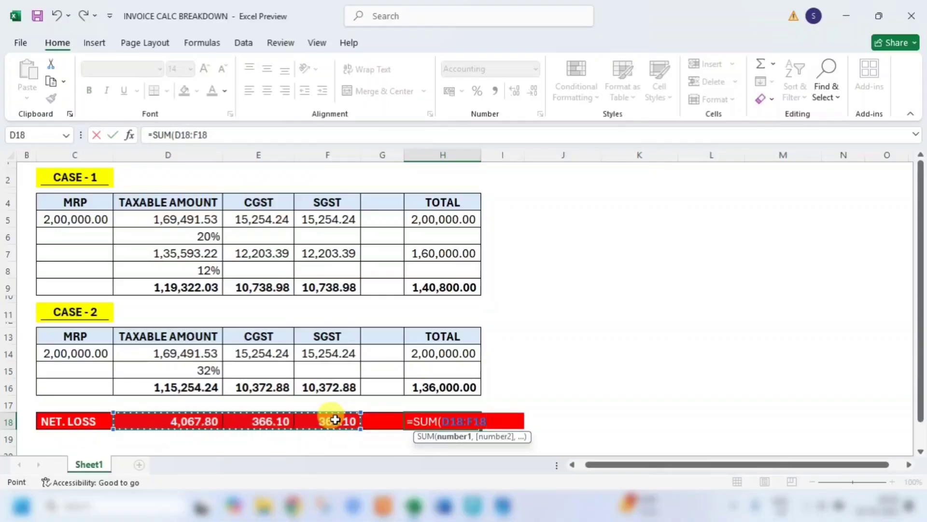
key(Return)
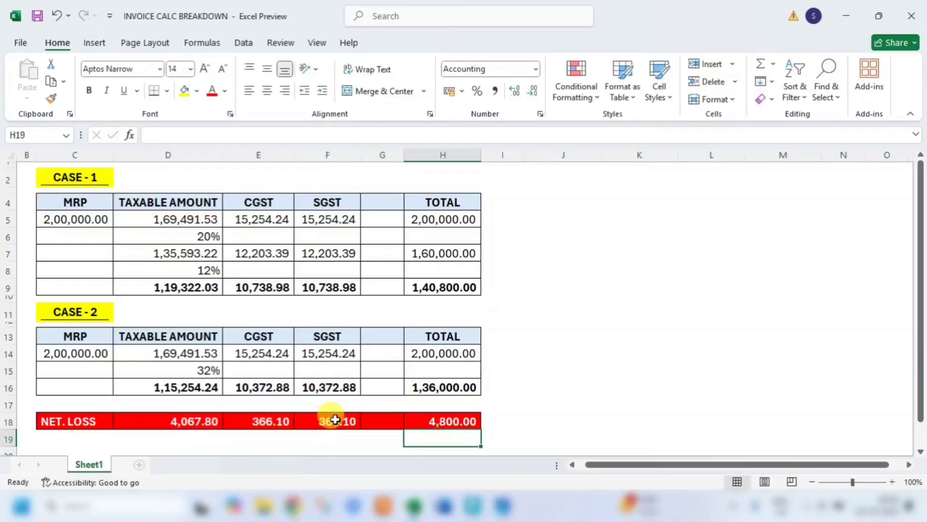
click(461, 423)
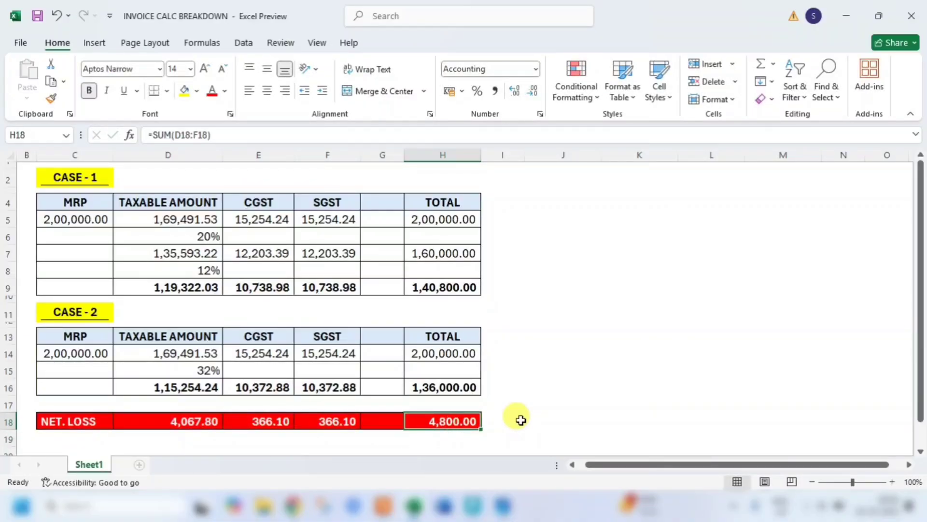
- Review the combined Case 2 discount in D15 against the two successive Case 1 discounts in D6 and D8
click(184, 370)
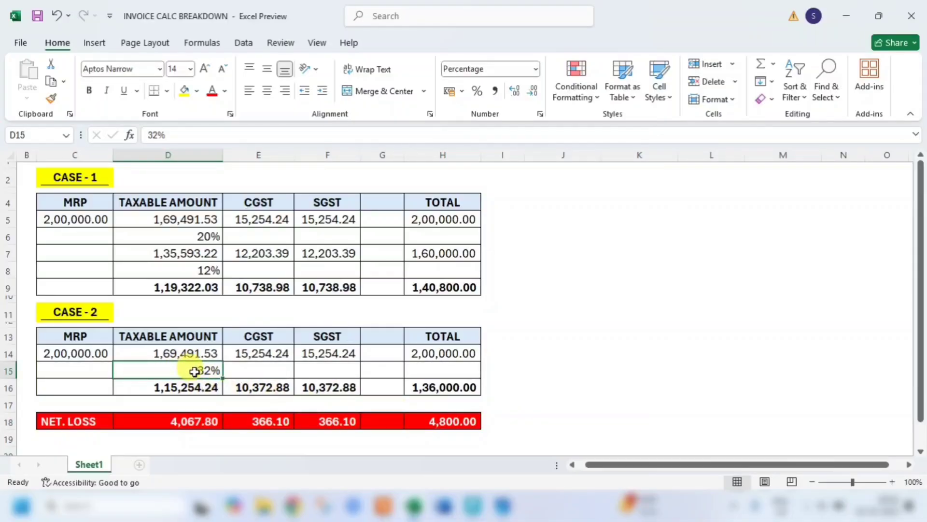
click(201, 236)
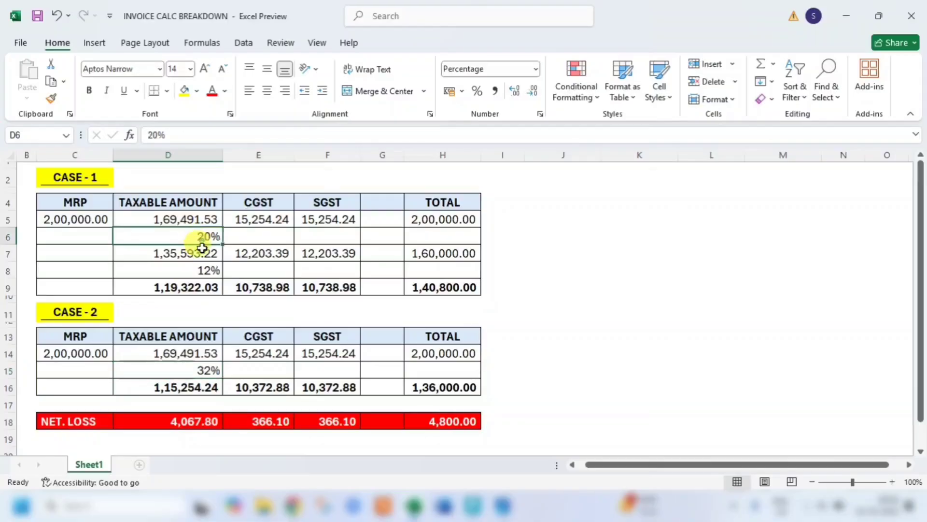
click(196, 270)
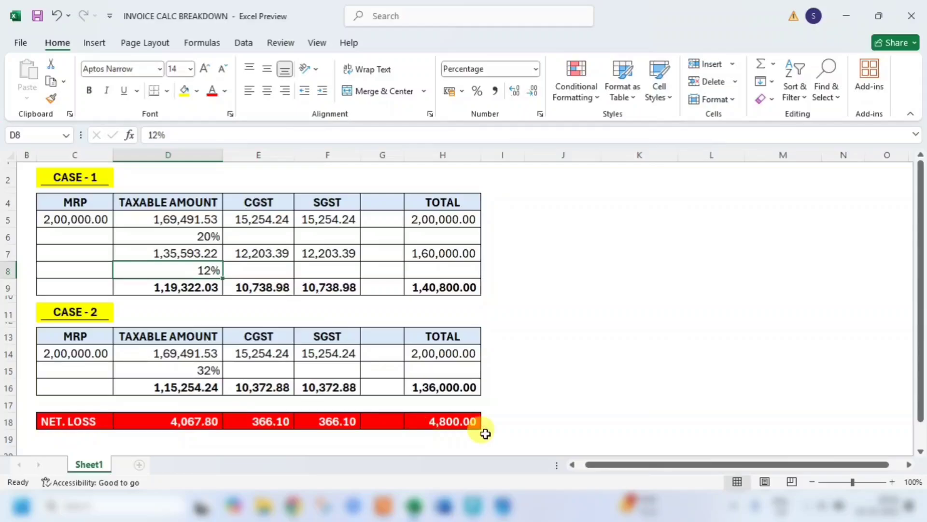
click(563, 370)
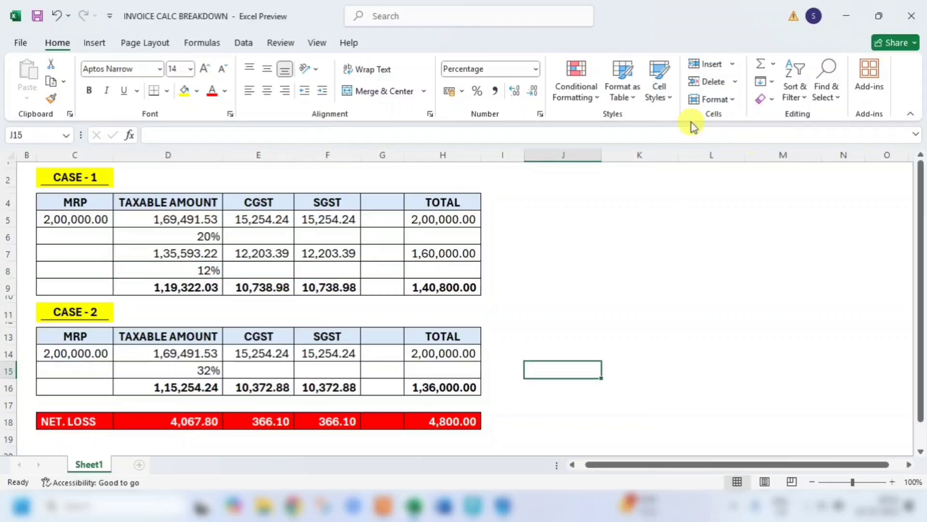
click(95, 181)
click(84, 309)
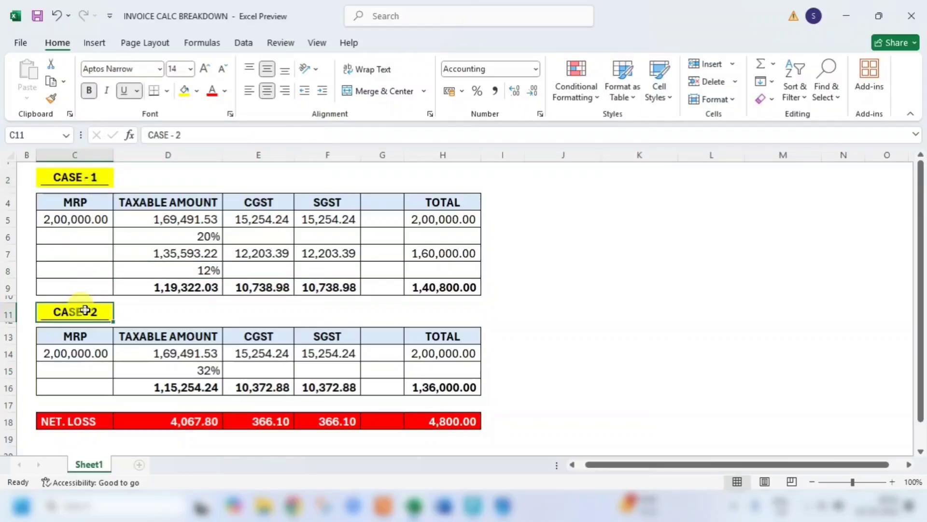